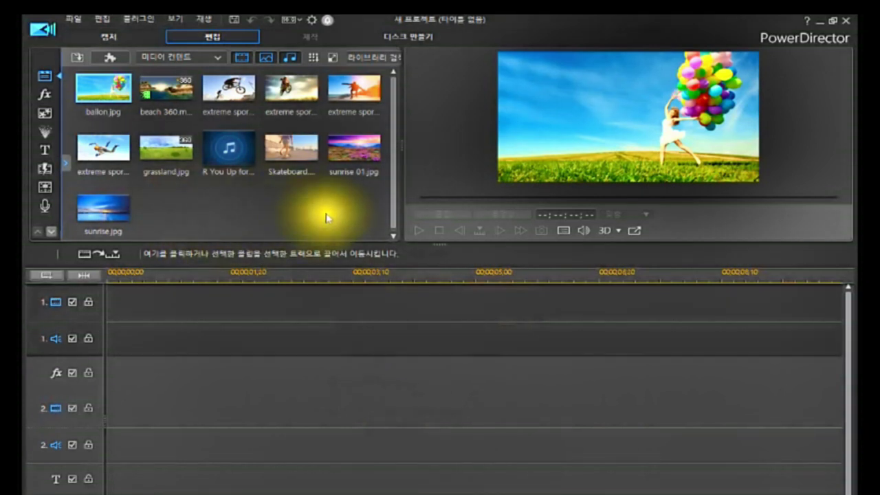
Delete all the sample clips from the media library.
{"action": "left_click", "coordinate": [373, 205]}
{"action": "left_click_drag", "start_coordinate": [373, 205], "coordinate": [104, 92]}
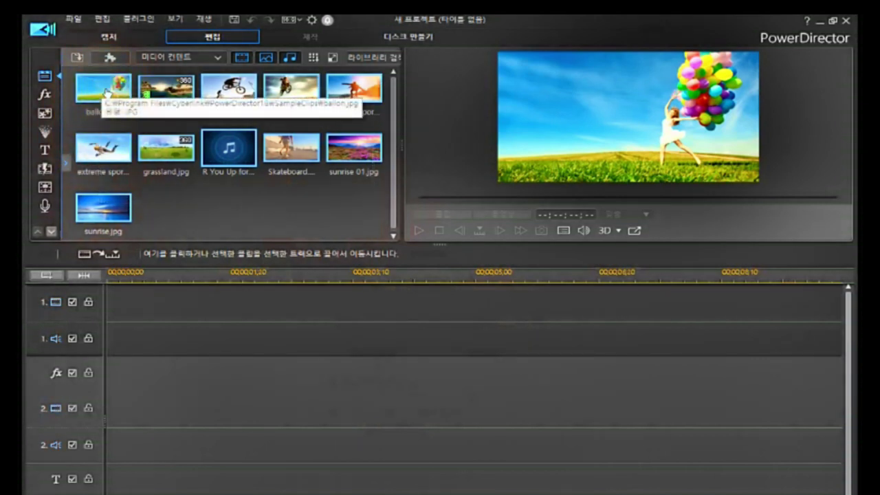
{"action": "key", "text": "Delete"}
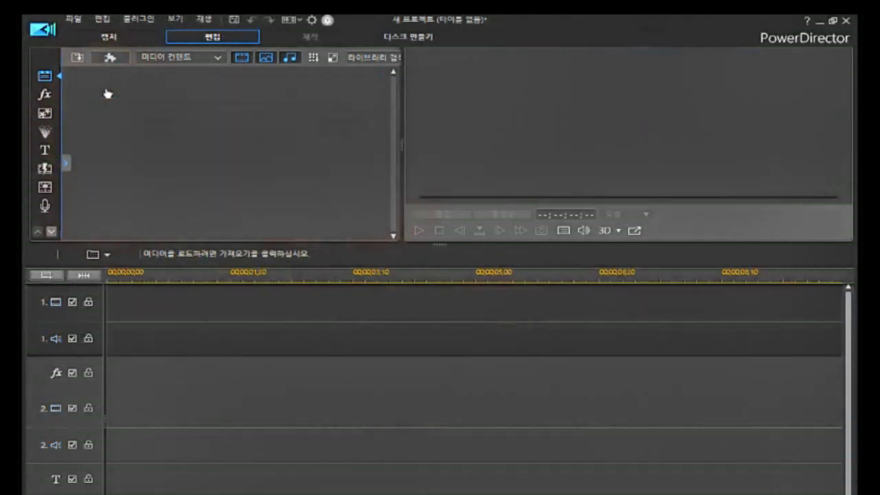
Import the media files Sample(비디오).mp4 and Sample(오디오).mp3 into the media library.
{"action": "left_click", "coordinate": [77, 58]}
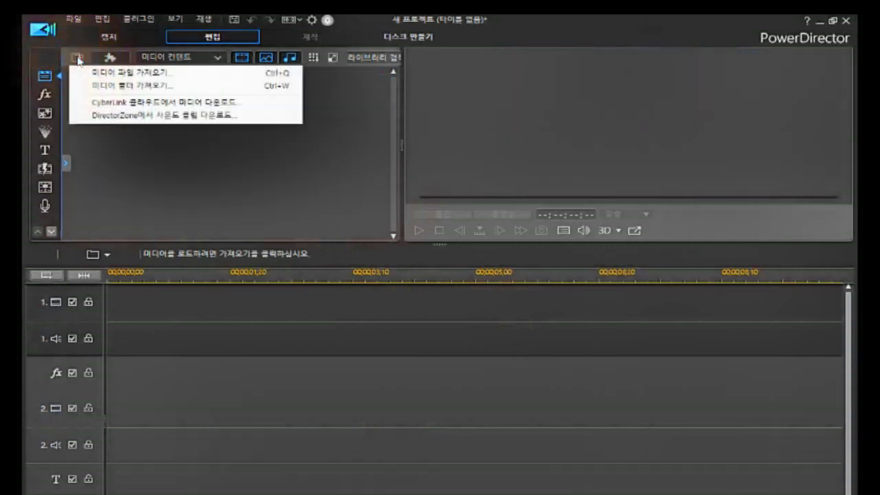
{"action": "left_click", "coordinate": [108, 76]}
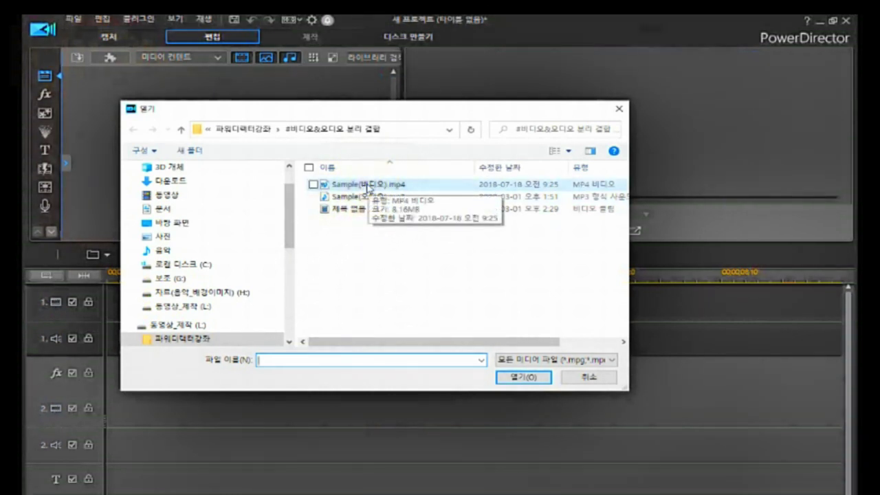
{"action": "left_click", "coordinate": [369, 188]}
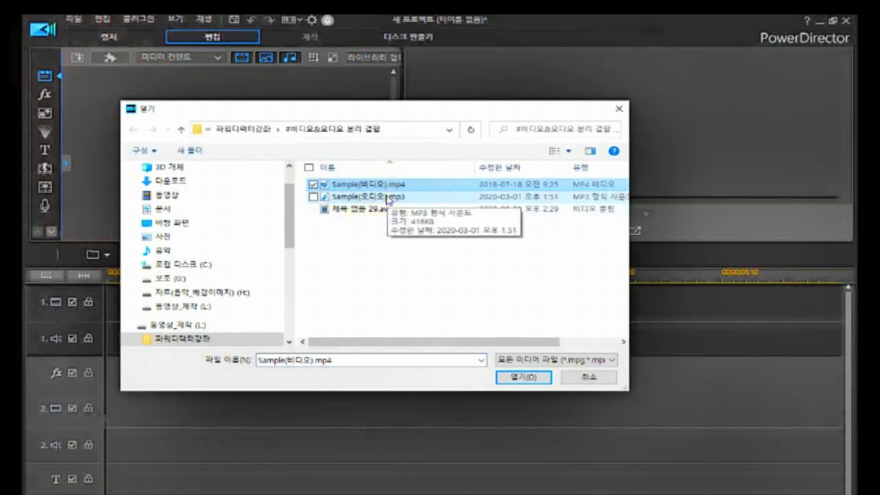
{"action": "left_click", "coordinate": [388, 198], "text": "ctrl"}
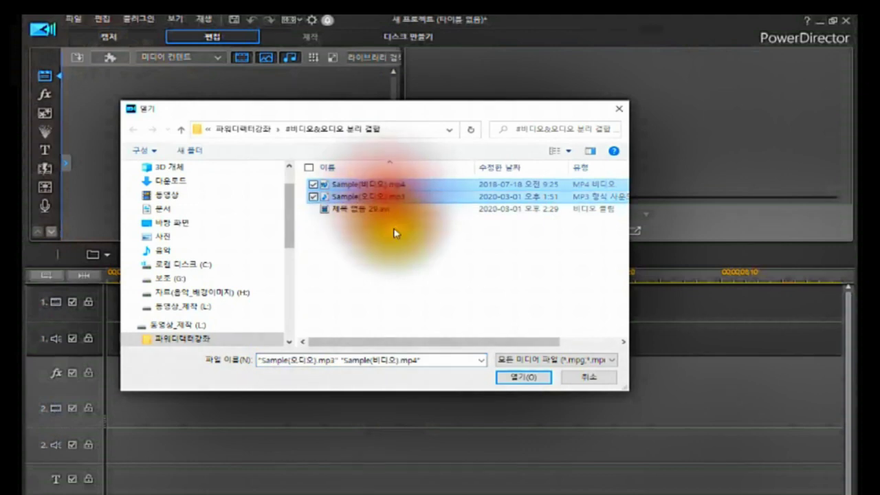
{"action": "left_click", "coordinate": [522, 377]}
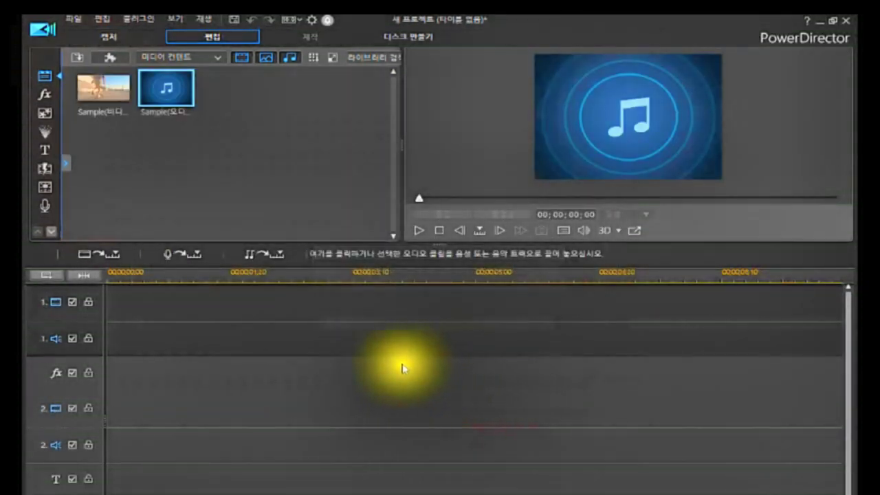
Place the Sample(비디오) clip at the start of track 1 and increase the track's height.
{"action": "left_click", "coordinate": [105, 101]}
{"action": "left_click_drag", "start_coordinate": [106, 106], "coordinate": [97, 318]}
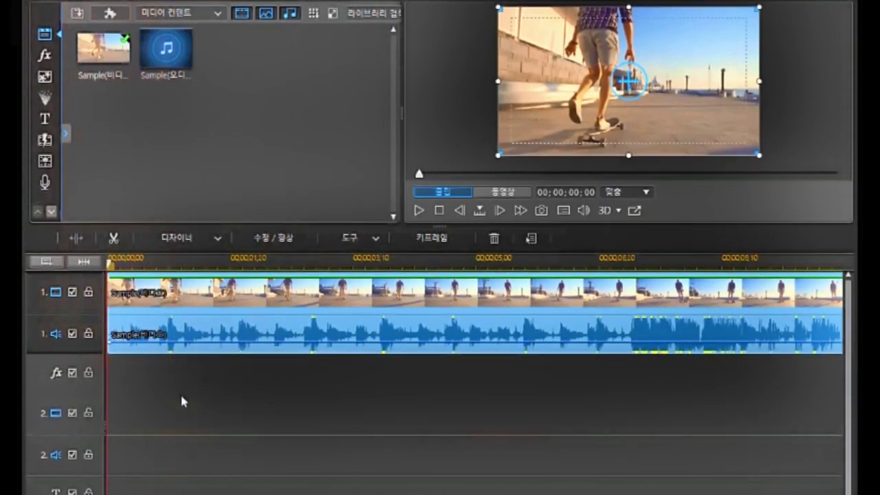
{"action": "left_click", "coordinate": [94, 307]}
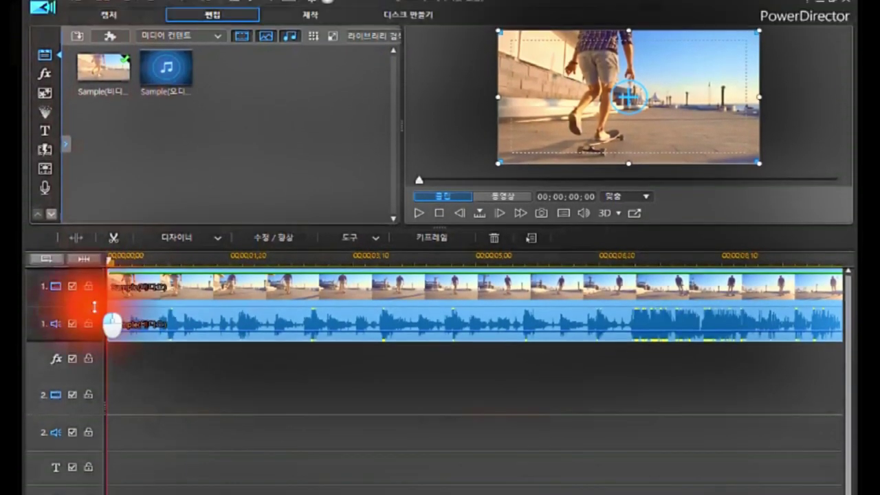
{"action": "left_click_drag", "start_coordinate": [94, 308], "coordinate": [67, 441]}
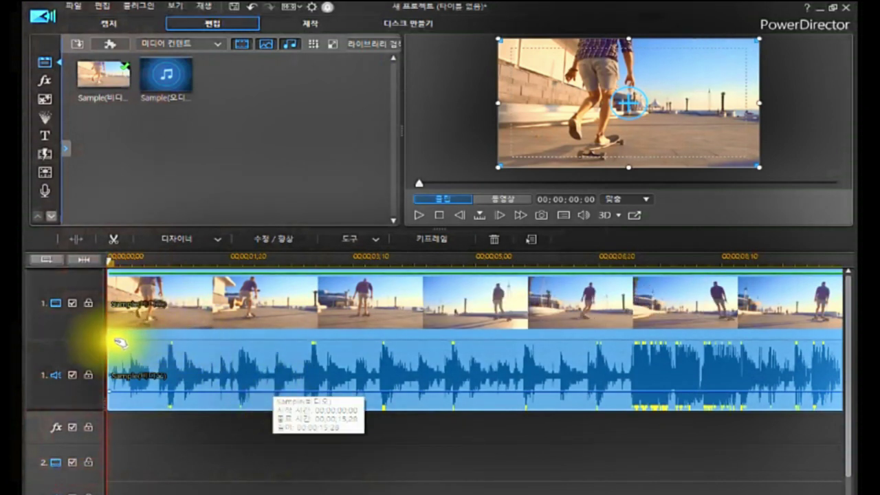
Unlink the video and audio of the Sample(비디오) clip on track 1.
{"action": "left_click", "coordinate": [141, 296]}
{"action": "left_click", "coordinate": [158, 357]}
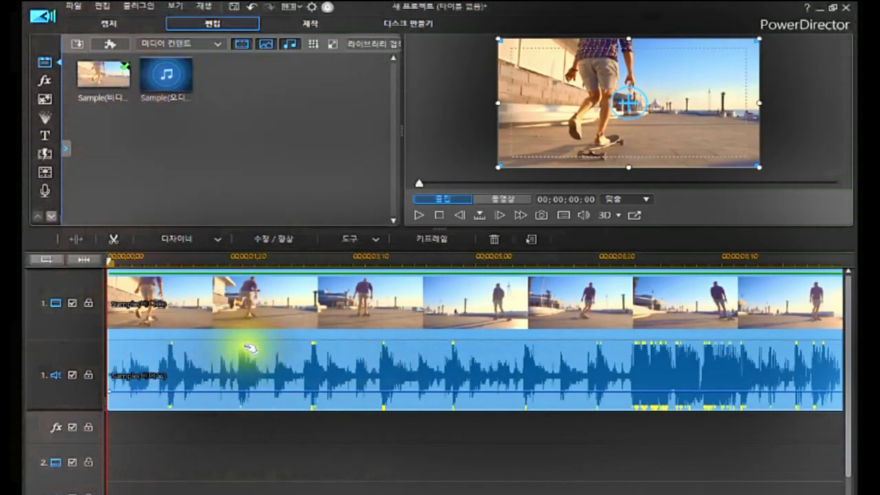
{"action": "right_click", "coordinate": [282, 309]}
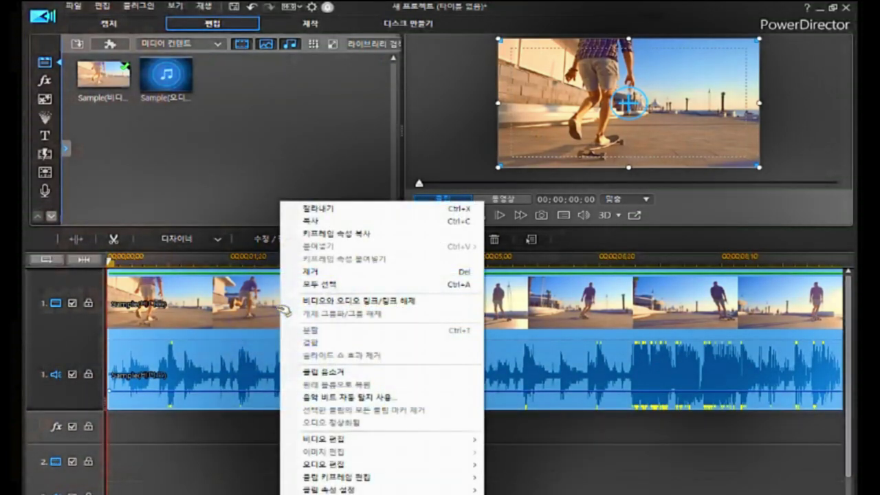
{"action": "left_click", "coordinate": [245, 364]}
{"action": "right_click", "coordinate": [247, 367]}
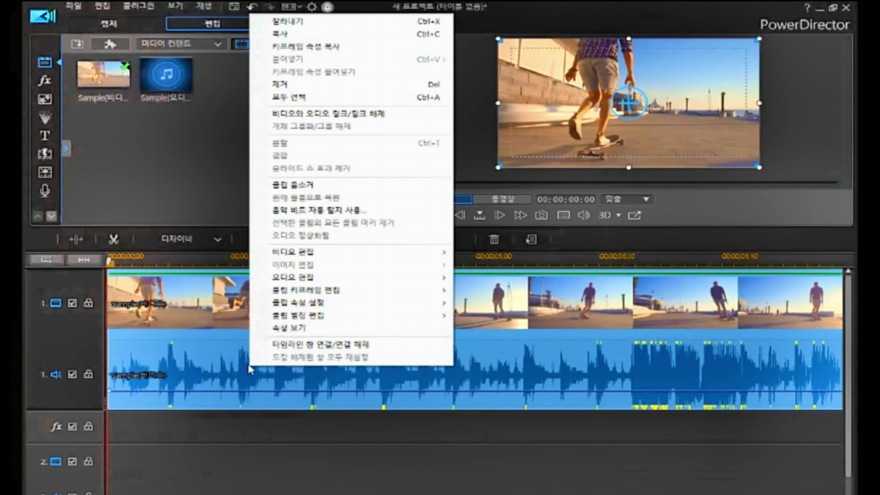
{"action": "left_click", "coordinate": [322, 118]}
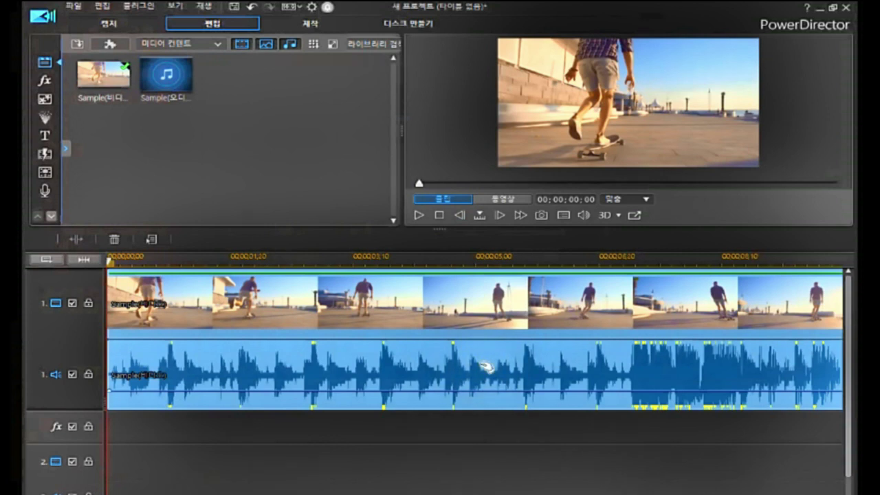
Undo the unlinking, select the clip on the video track, and redo the unlinking.
{"action": "left_click", "coordinate": [252, 10]}
{"action": "left_click", "coordinate": [216, 313]}
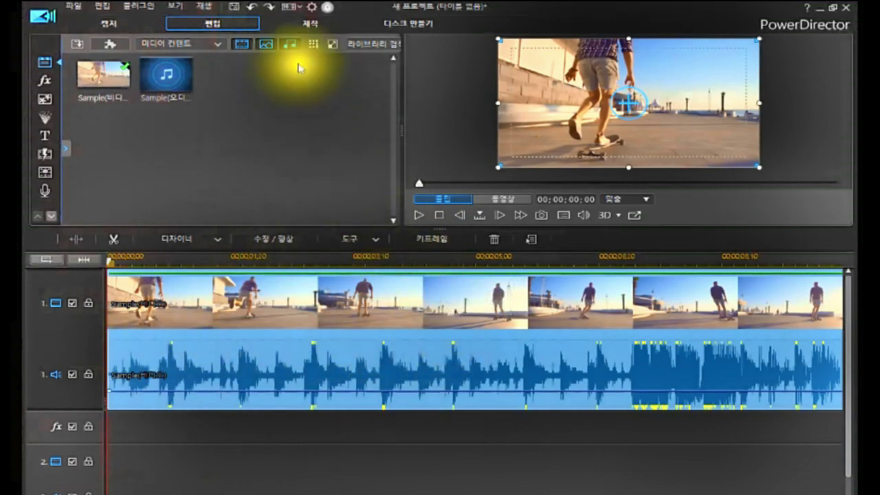
{"action": "left_click", "coordinate": [272, 10]}
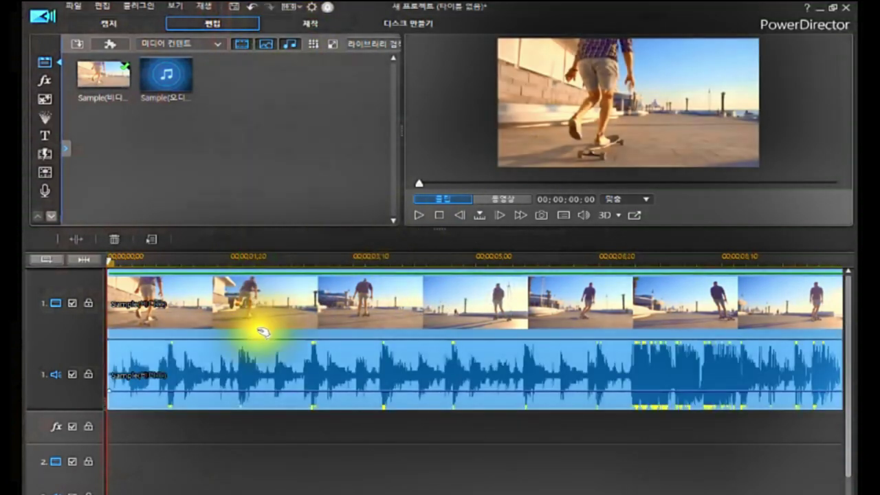
Select the video part and the audio part on track 1 separately to check that they are independent.
{"action": "left_click", "coordinate": [256, 316]}
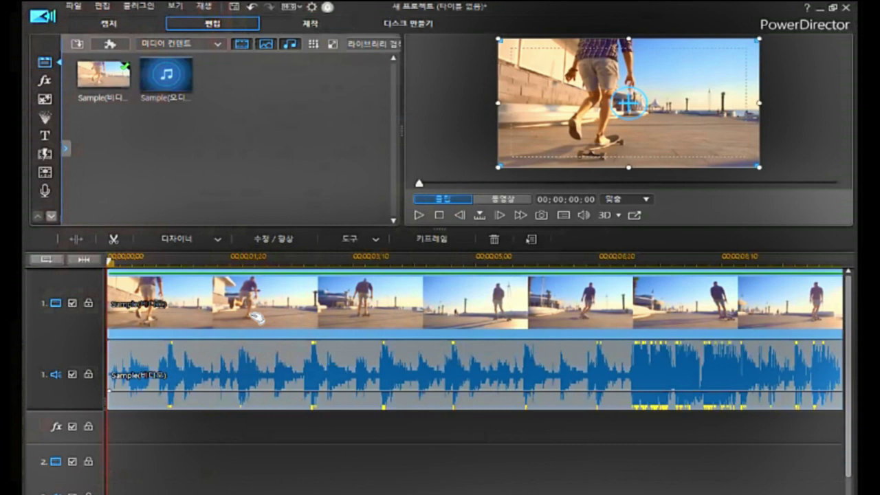
{"action": "left_click", "coordinate": [245, 365]}
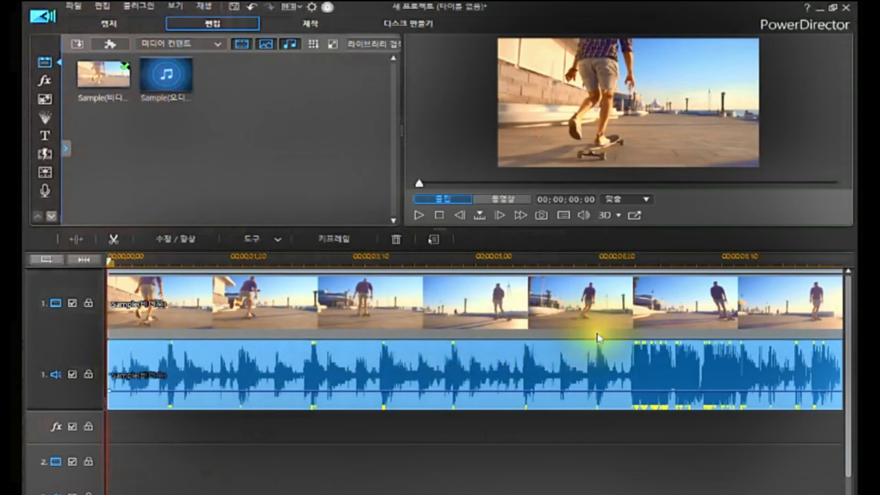
{"action": "left_click", "coordinate": [392, 363]}
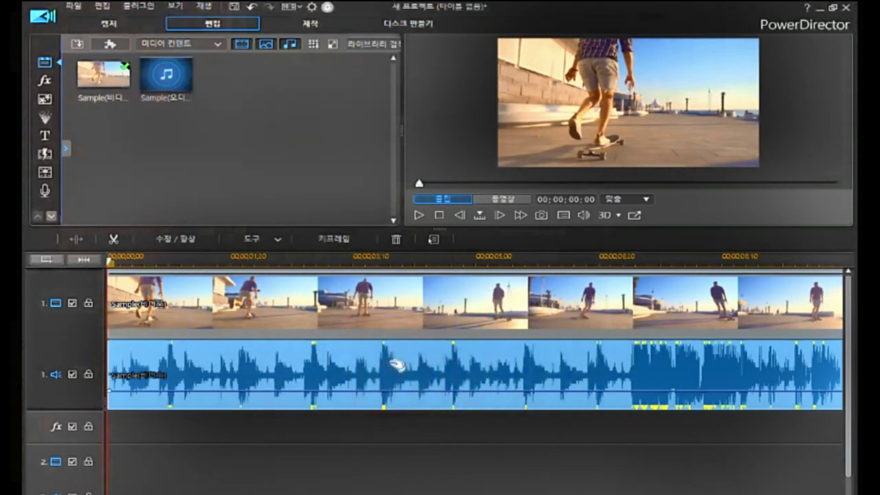
Select both the video and audio parts on track 1 and link them back together.
{"action": "left_click", "coordinate": [317, 311]}
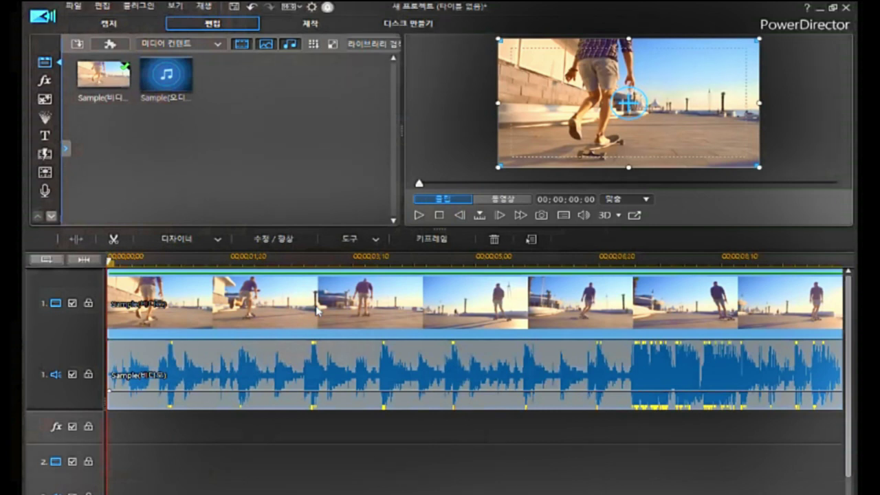
{"action": "left_click", "coordinate": [295, 358]}
{"action": "left_click", "coordinate": [300, 360]}
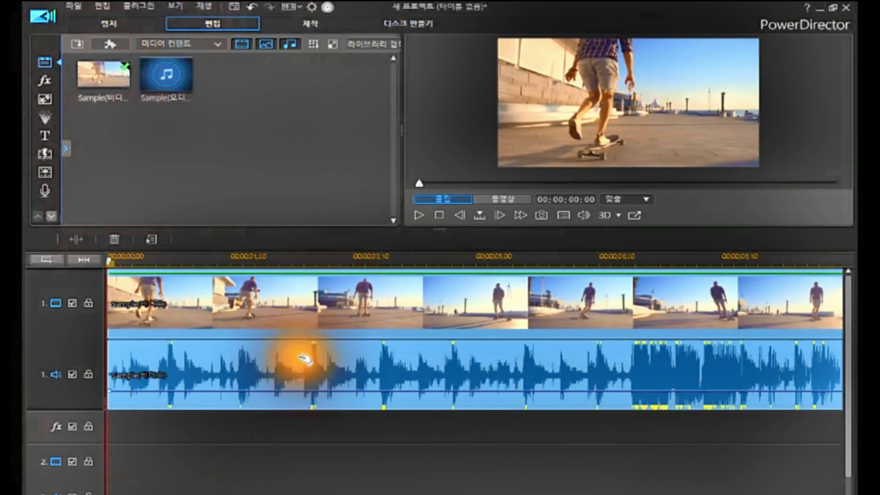
{"action": "right_click", "coordinate": [305, 356]}
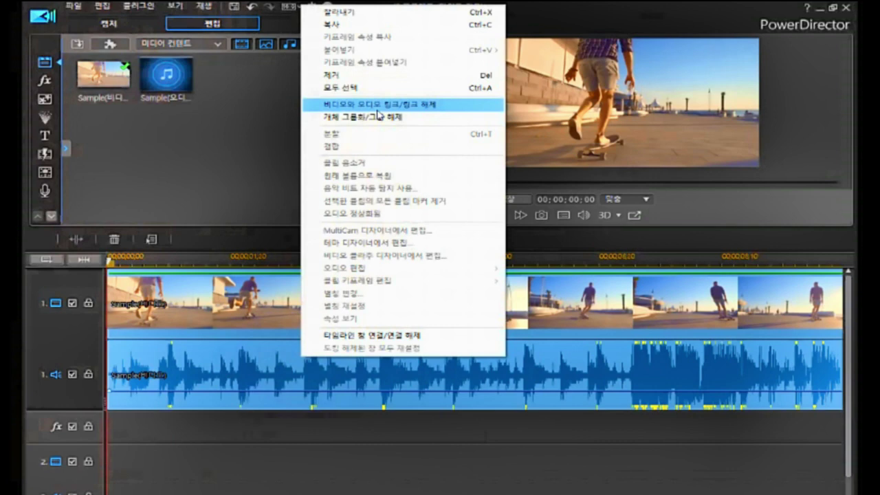
{"action": "left_click", "coordinate": [259, 310]}
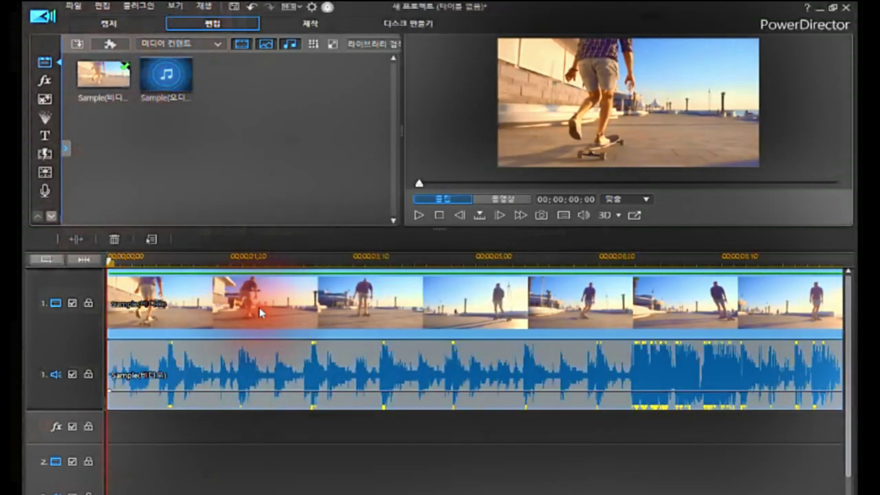
{"action": "left_click_drag", "start_coordinate": [279, 417], "coordinate": [690, 302]}
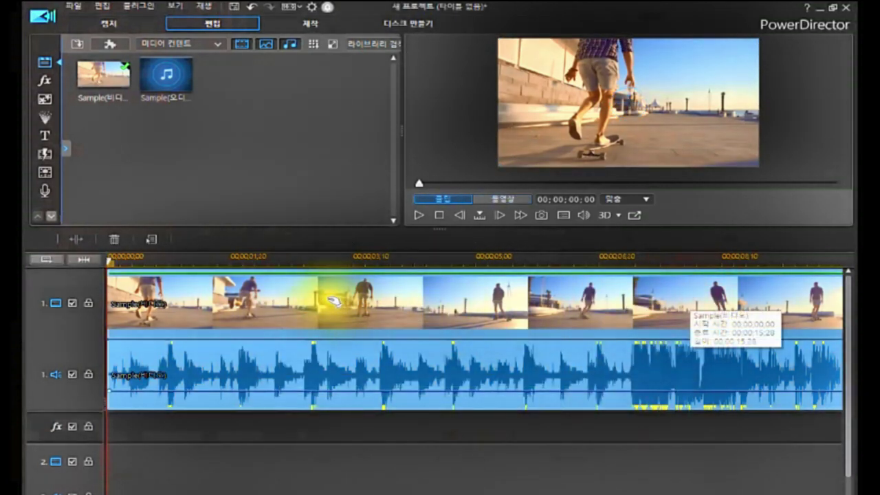
{"action": "right_click", "coordinate": [334, 300]}
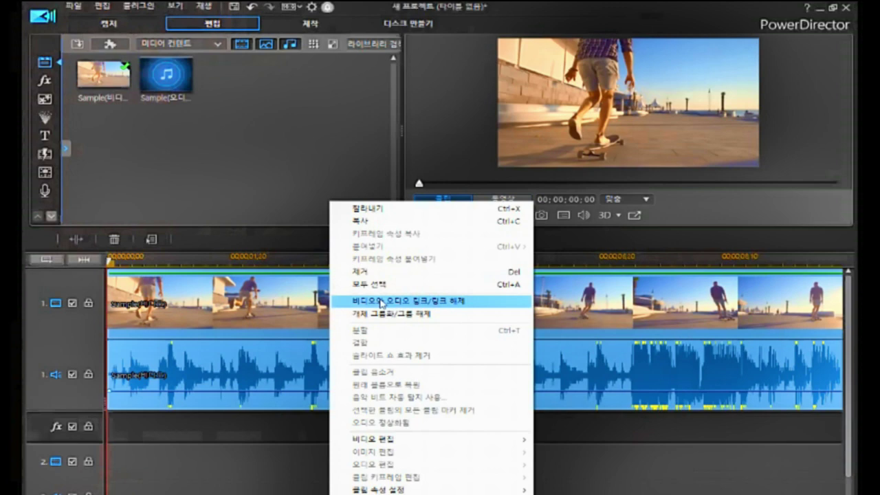
{"action": "left_click", "coordinate": [380, 303]}
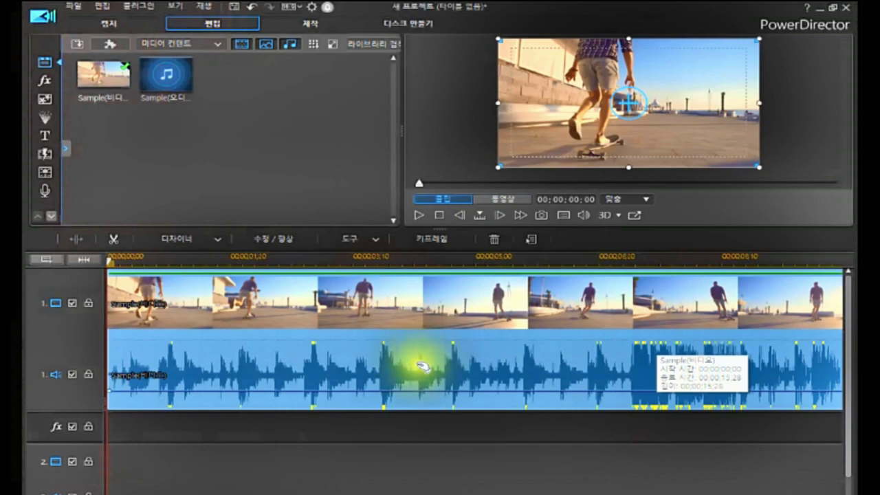
Unlink the Sample(비디오) clip's video and audio once more and select each part on its own.
{"action": "right_click", "coordinate": [369, 325]}
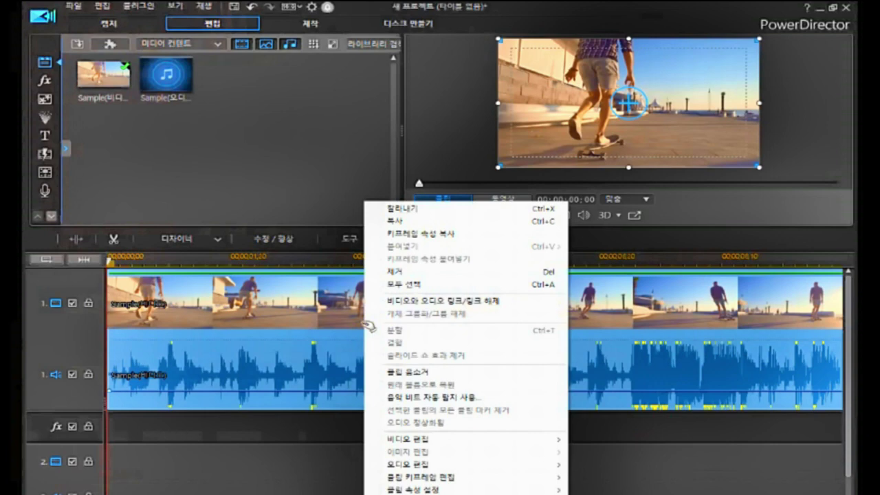
{"action": "left_click", "coordinate": [401, 303]}
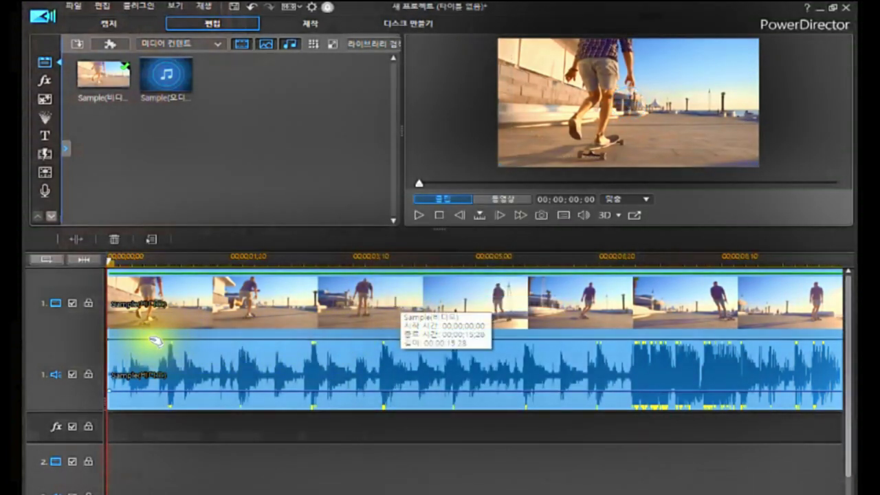
{"action": "left_click", "coordinate": [172, 320]}
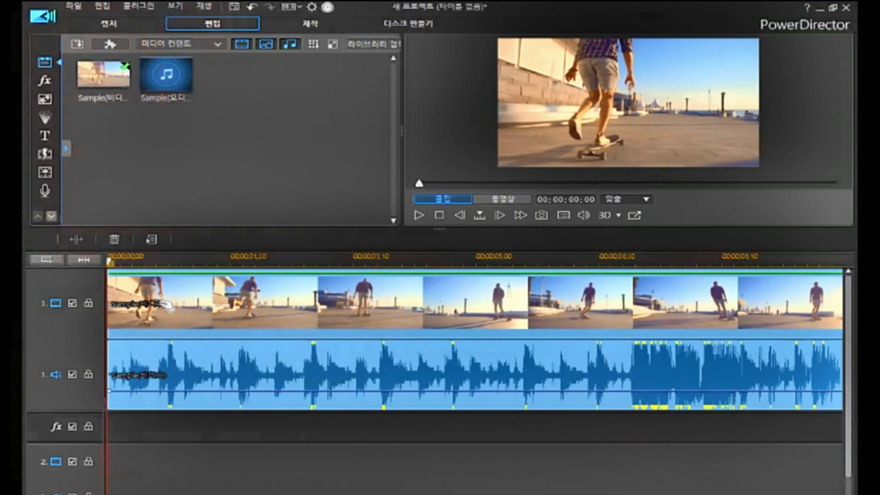
{"action": "left_click_drag", "start_coordinate": [167, 306], "coordinate": [126, 316]}
{"action": "left_click", "coordinate": [147, 360]}
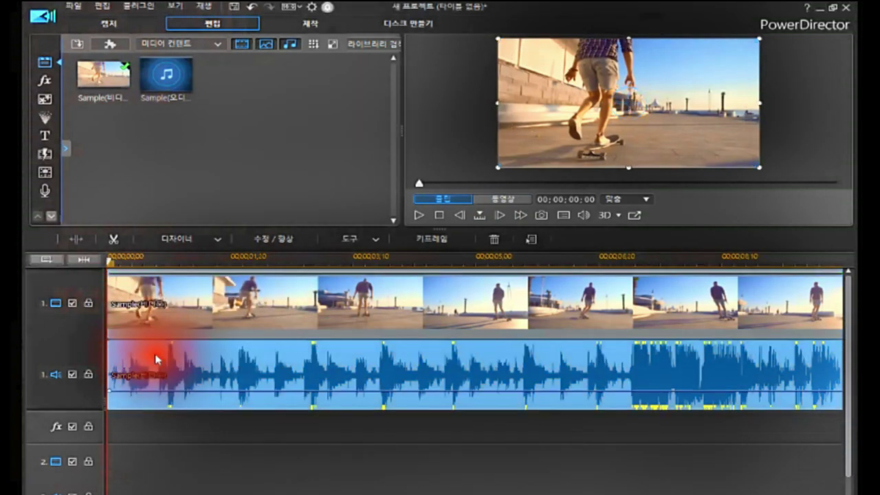
{"action": "left_click", "coordinate": [157, 359]}
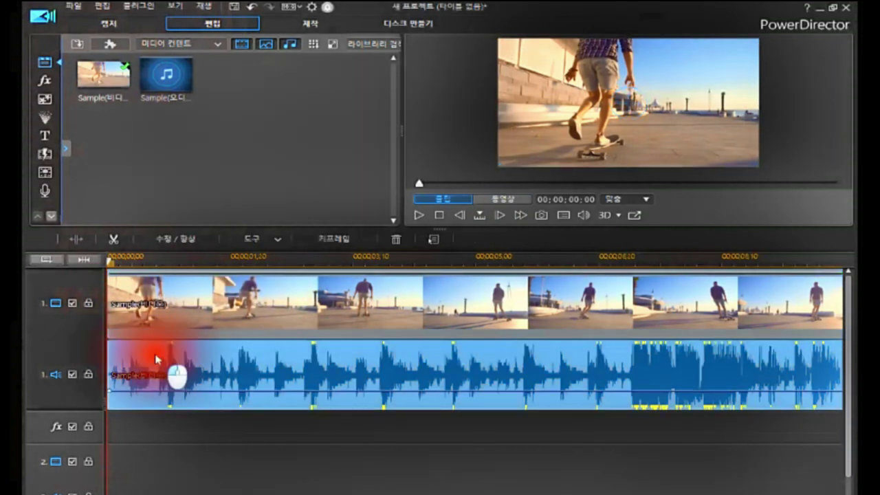
{"action": "mouse_move", "coordinate": [157, 358]}
{"action": "left_mouse_down"}
{"action": "mouse_move", "coordinate": [254, 364]}
{"action": "mouse_move", "coordinate": [146, 369]}
{"action": "left_mouse_up"}
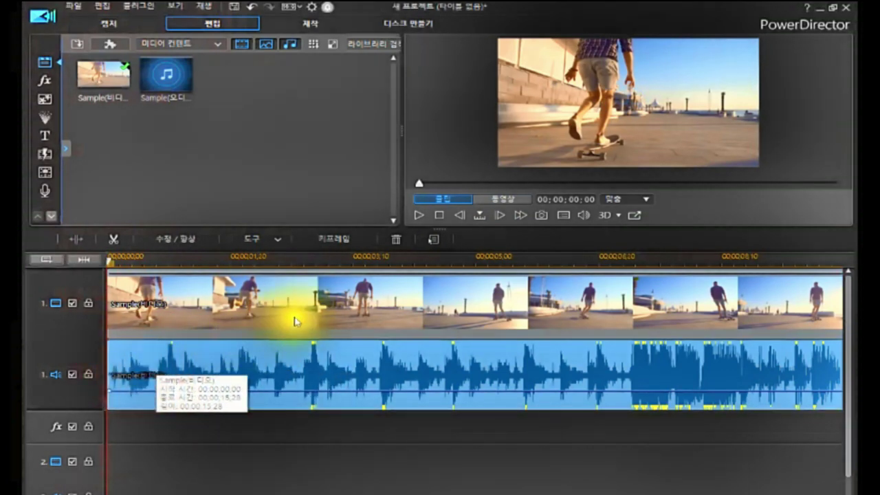
Select the separated video and audio parts on track 1 together and relink them.
{"action": "left_click_drag", "start_coordinate": [369, 416], "coordinate": [585, 305]}
{"action": "left_click", "coordinate": [502, 337]}
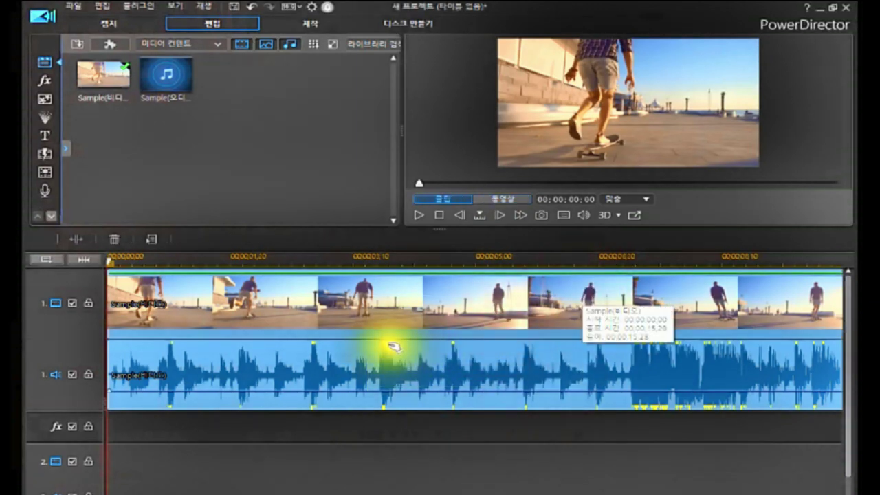
{"action": "right_click", "coordinate": [365, 323]}
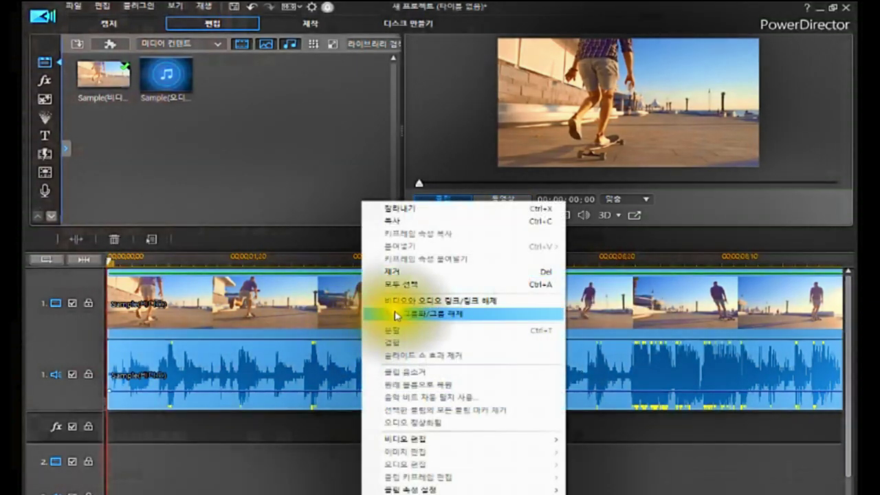
{"action": "left_click", "coordinate": [404, 302]}
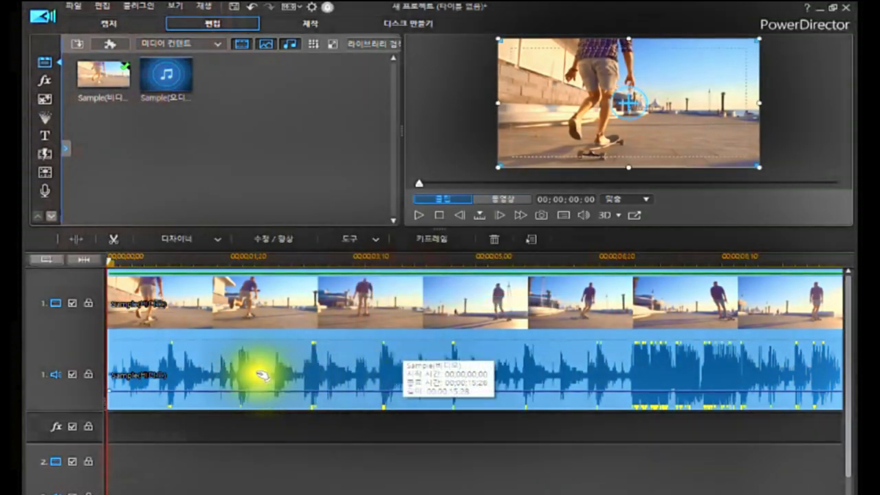
Unlink the video and audio of the Sample(비디오) clip on track 1 again.
{"action": "left_click_drag", "start_coordinate": [240, 325], "coordinate": [167, 360]}
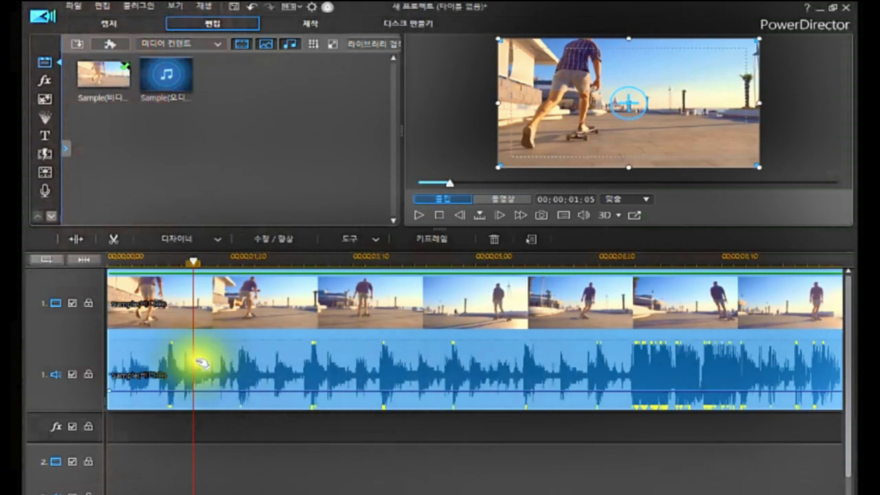
{"action": "left_click", "coordinate": [163, 359]}
{"action": "left_click", "coordinate": [158, 354]}
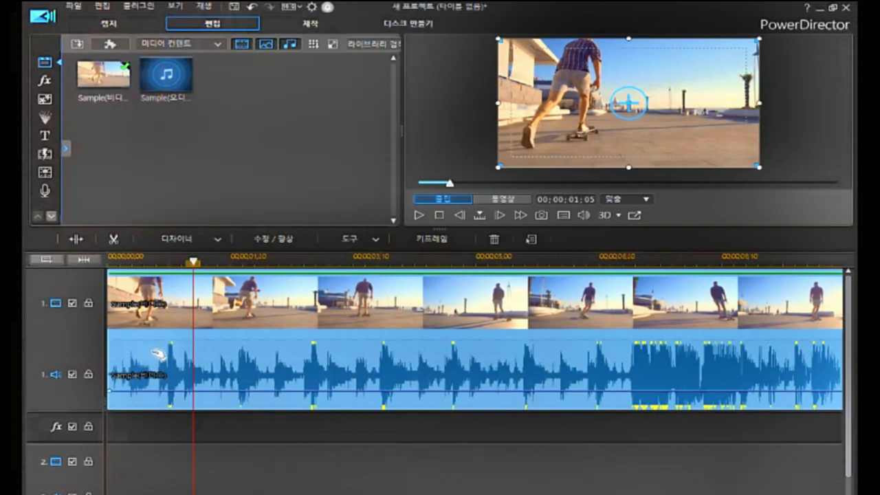
{"action": "left_click", "coordinate": [215, 367]}
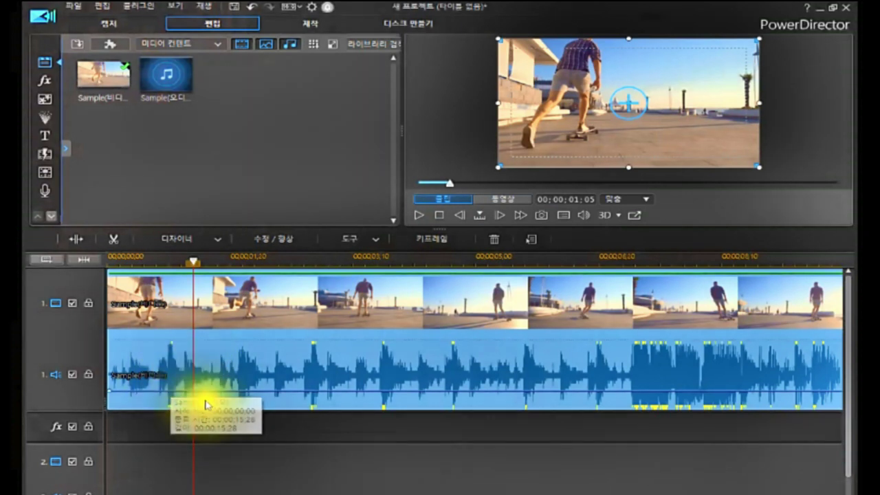
{"action": "right_click", "coordinate": [256, 319]}
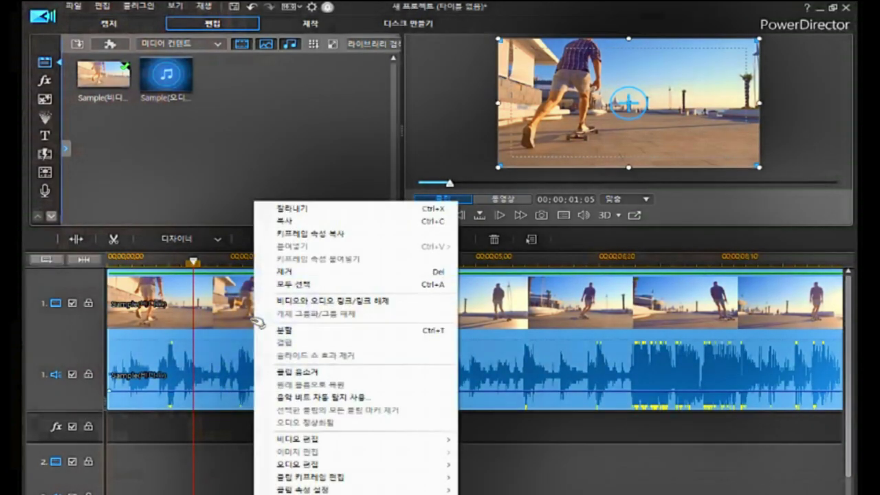
{"action": "left_click", "coordinate": [293, 305]}
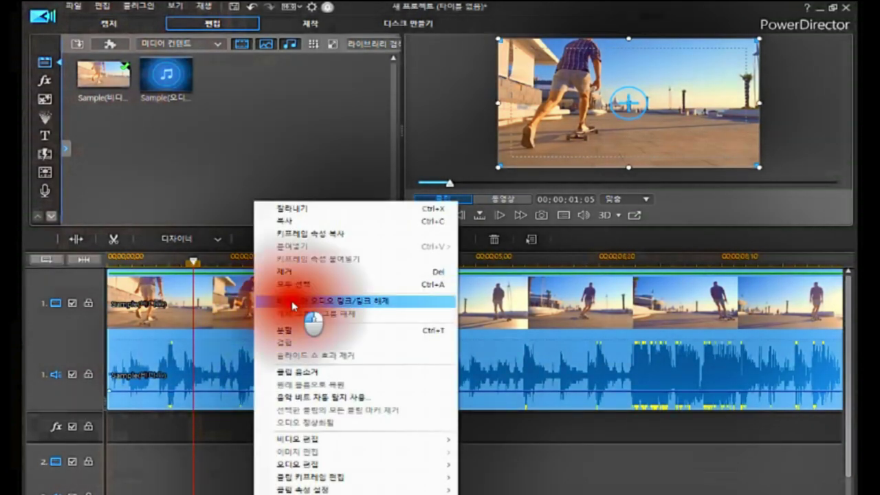
{"action": "left_click", "coordinate": [293, 306]}
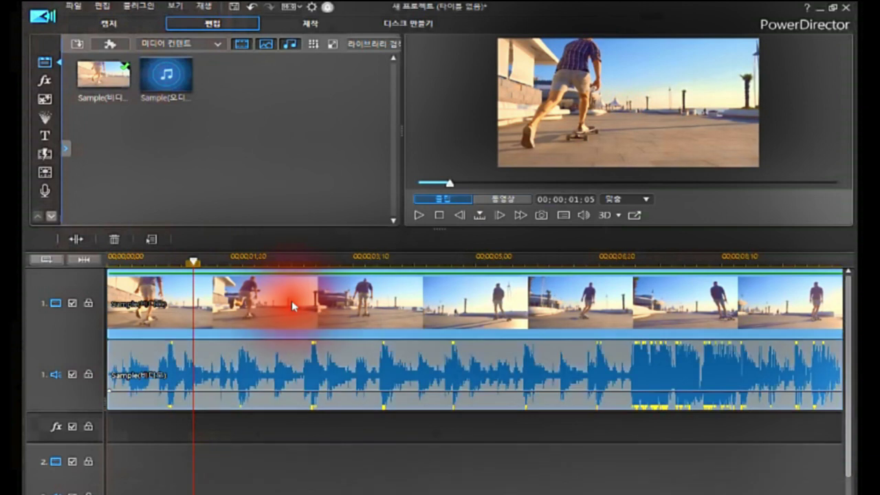
Delete the separated audio part from audio track 1 twice, undoing each deletion.
{"action": "left_click", "coordinate": [238, 365]}
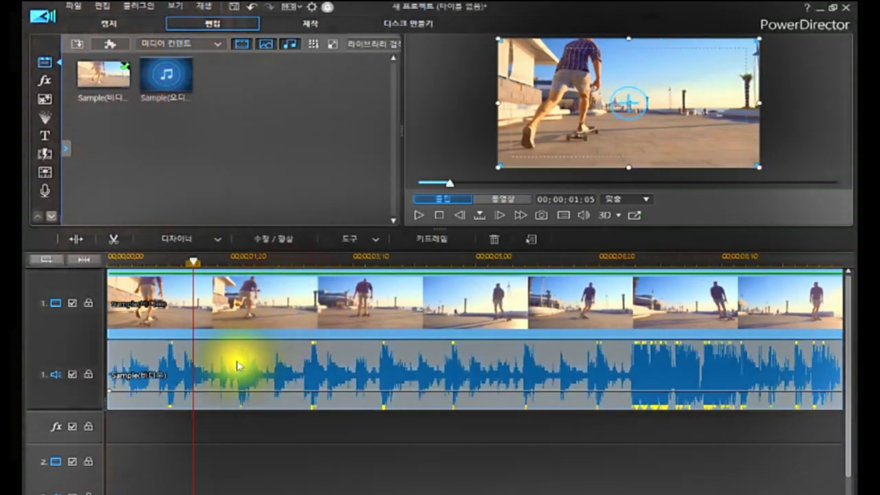
{"action": "left_click", "coordinate": [238, 364]}
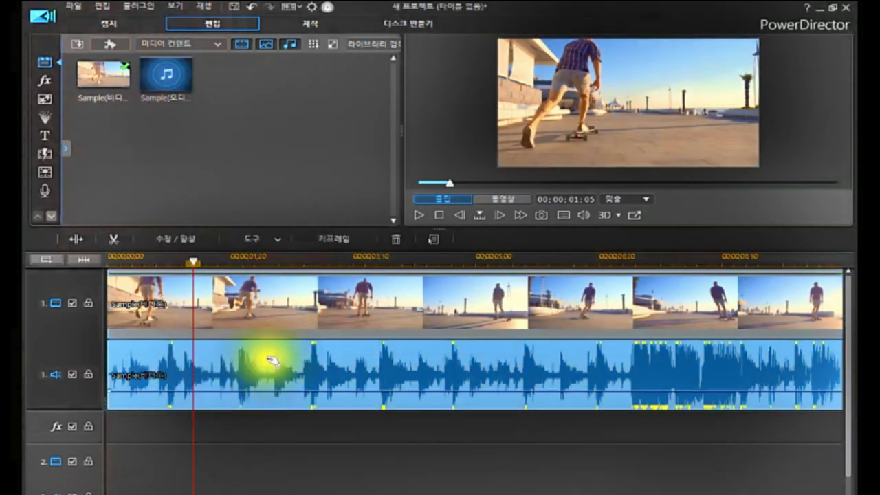
{"action": "left_click", "coordinate": [391, 238]}
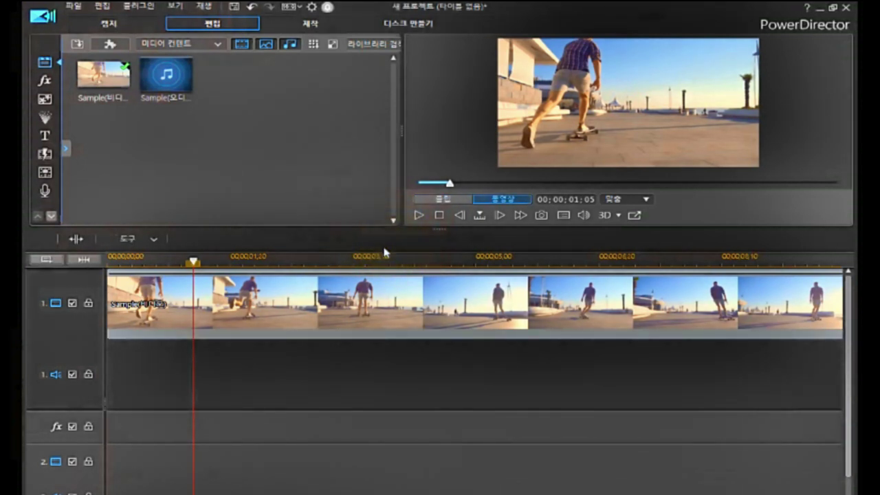
{"action": "key", "text": "ctrl+z"}
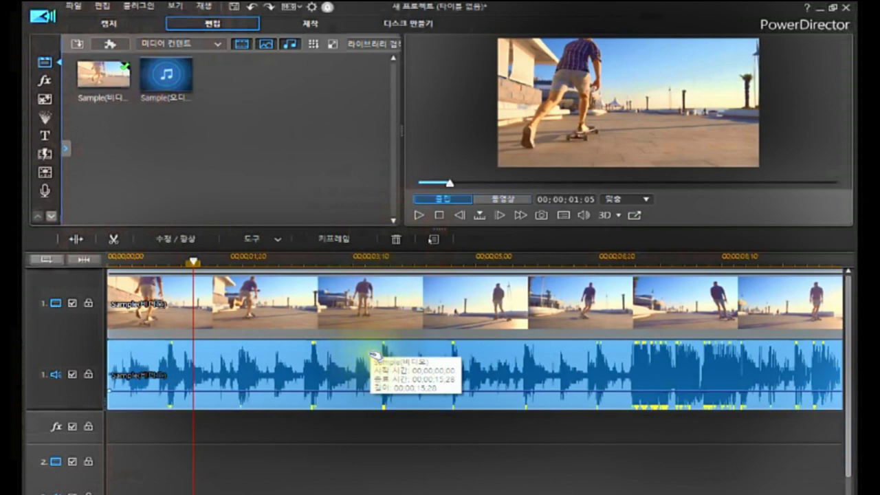
{"action": "left_click", "coordinate": [374, 357]}
{"action": "left_click", "coordinate": [373, 357]}
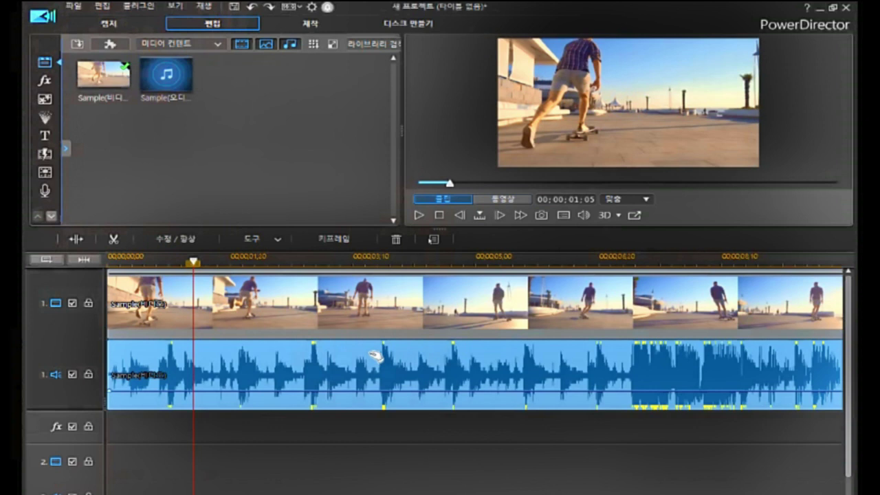
{"action": "key", "text": "Delete"}
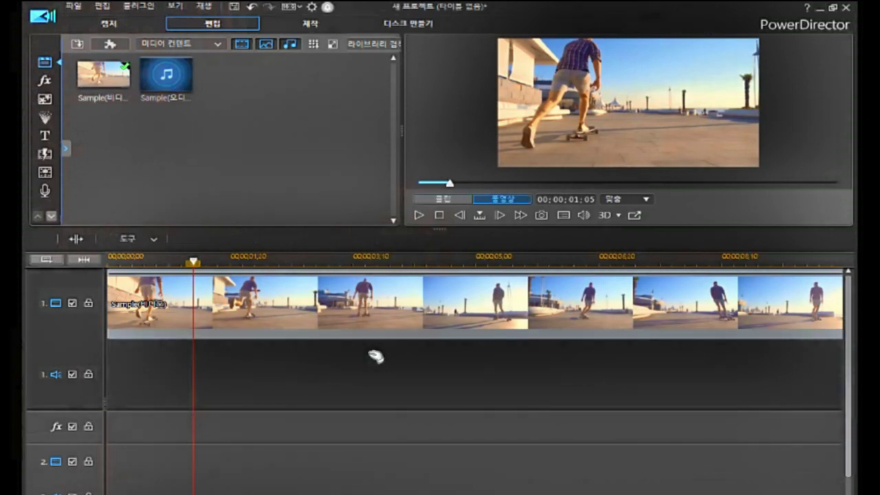
{"action": "key", "text": "ctrl+z"}
Remove the separated audio part using the clip's own 제거 command and undo the removal.
{"action": "left_click", "coordinate": [374, 358]}
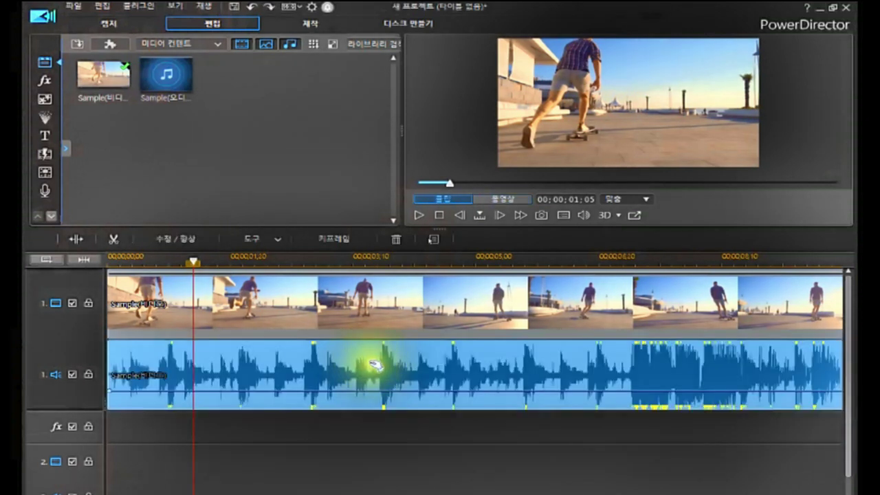
{"action": "left_click", "coordinate": [374, 362]}
{"action": "right_click", "coordinate": [374, 363]}
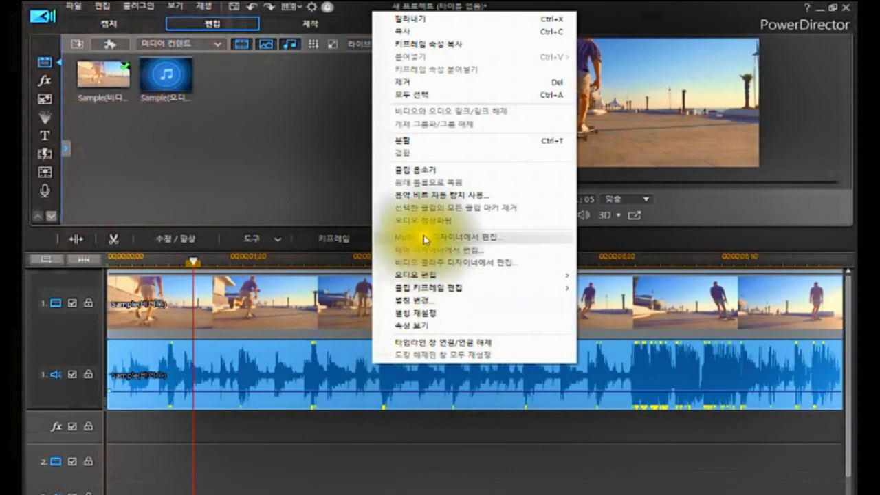
{"action": "left_click", "coordinate": [402, 89]}
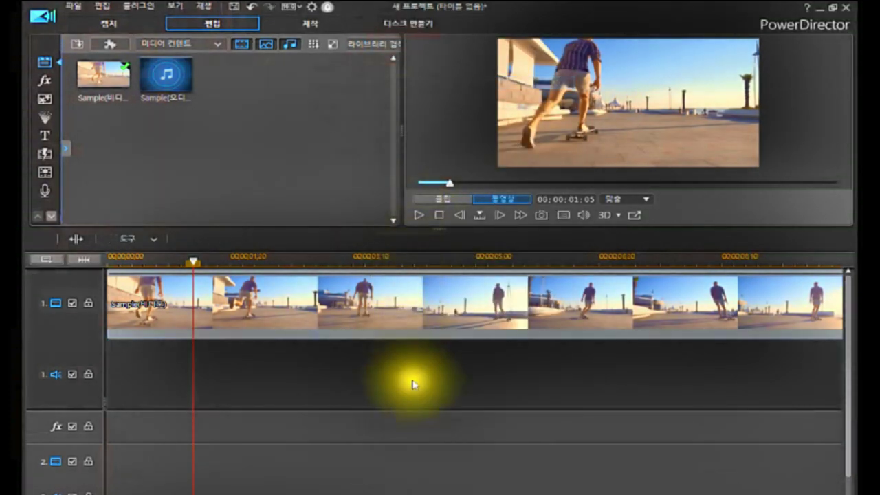
{"action": "key", "text": "ctrl+z"}
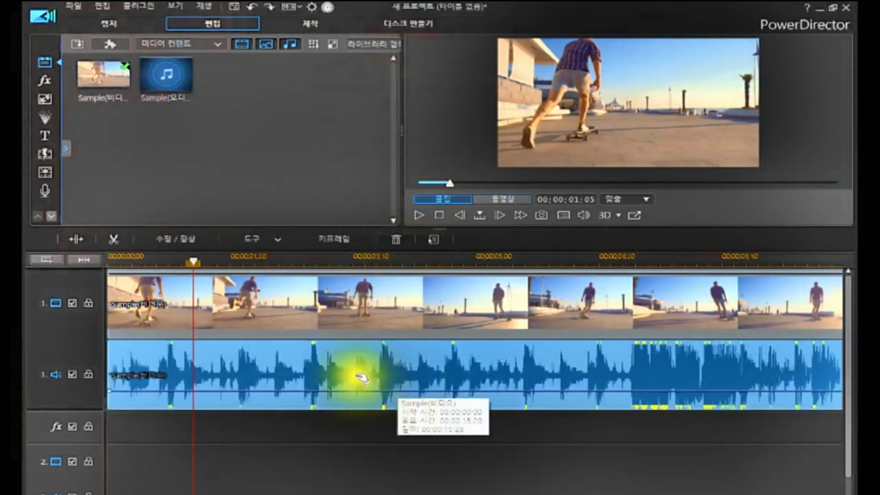
Delete the separated original audio part and place the Sample(오디오) clip at the start of audio track 1 instead.
{"action": "left_click", "coordinate": [354, 375]}
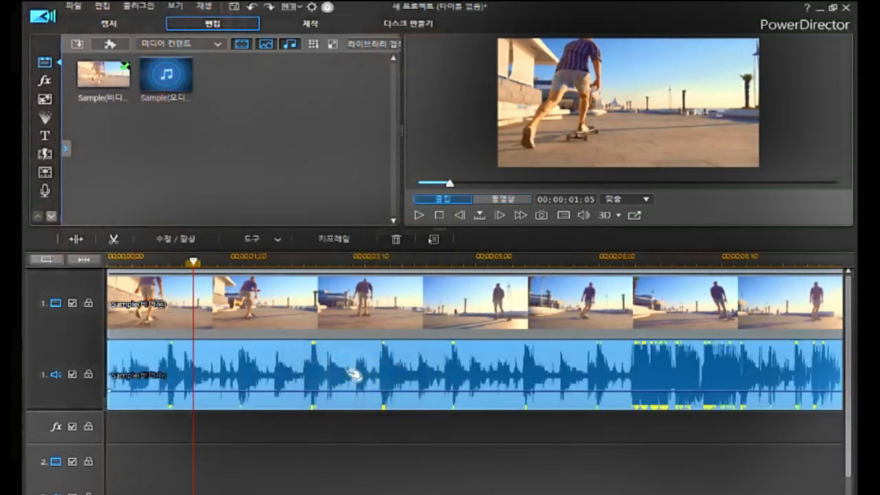
{"action": "key", "text": "Delete"}
{"action": "left_click", "coordinate": [210, 369]}
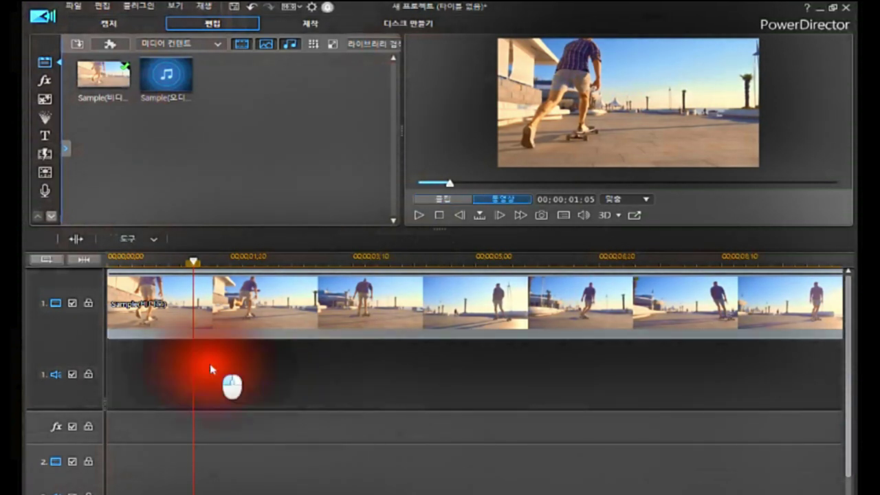
{"action": "left_click", "coordinate": [165, 81]}
{"action": "left_click_drag", "start_coordinate": [165, 81], "coordinate": [69, 362]}
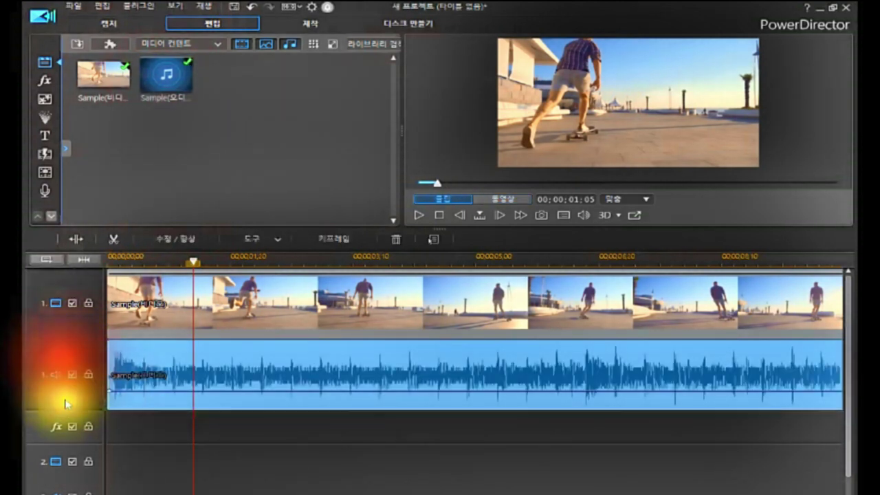
Trim the end of the Sample(오디오) clip to the end of the video part, at 00;00;15;28.
{"action": "left_click", "coordinate": [76, 261]}
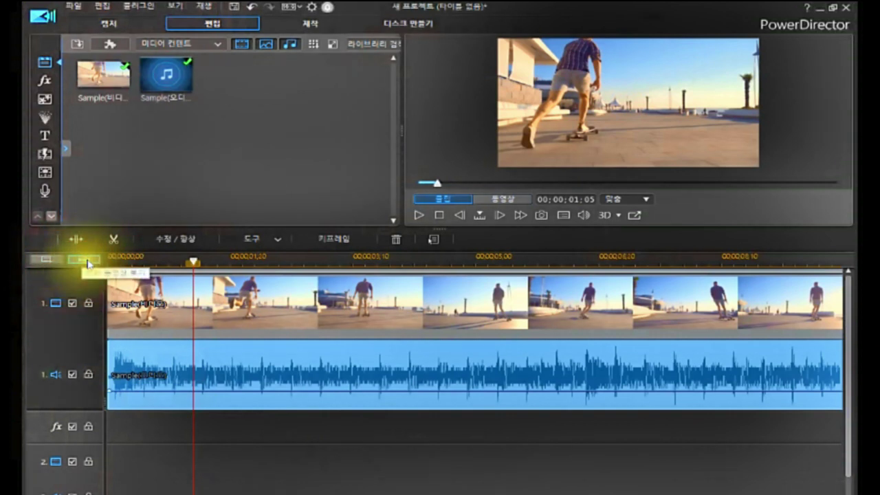
{"action": "left_click", "coordinate": [86, 260]}
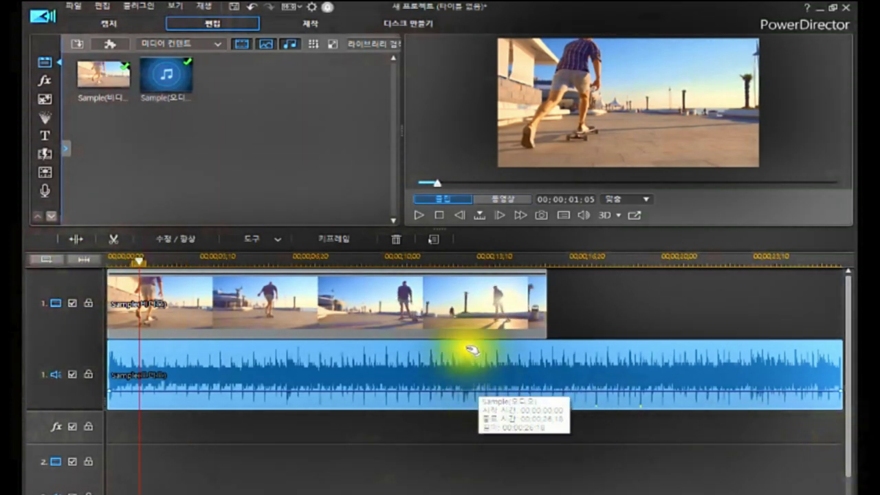
{"action": "left_click", "coordinate": [463, 312]}
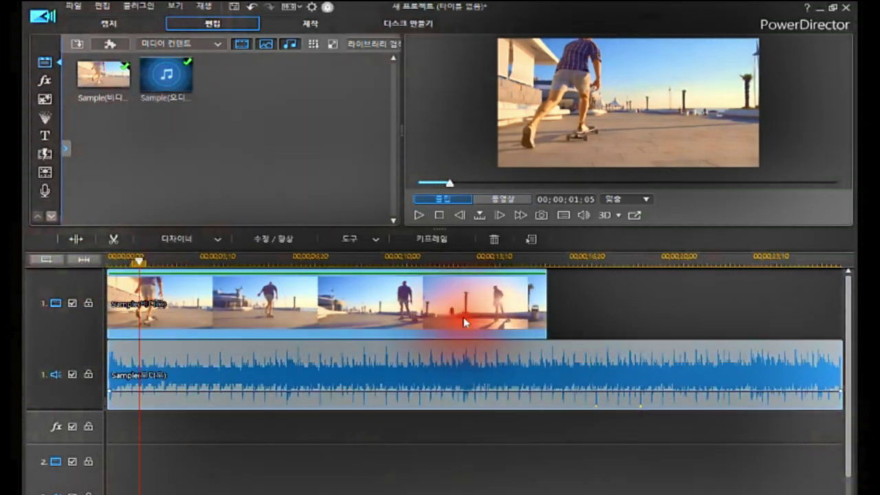
{"action": "left_click", "coordinate": [494, 357]}
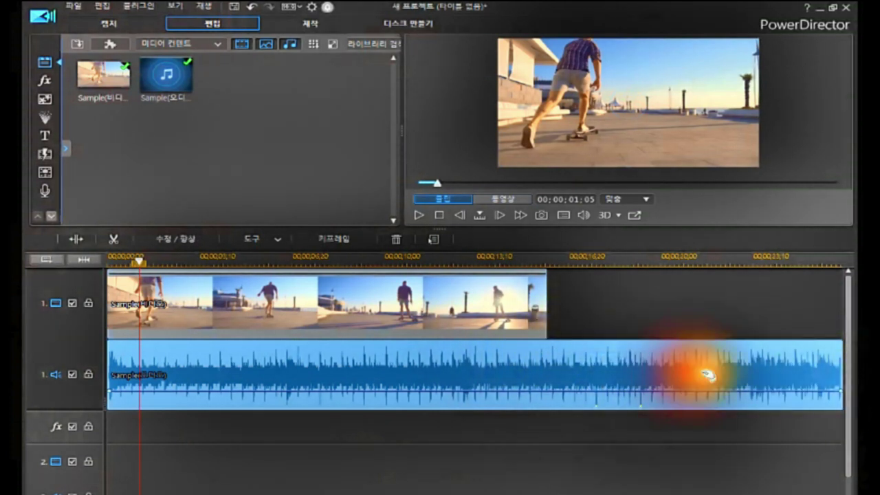
{"action": "left_click", "coordinate": [839, 377]}
{"action": "left_click_drag", "start_coordinate": [839, 378], "coordinate": [548, 401]}
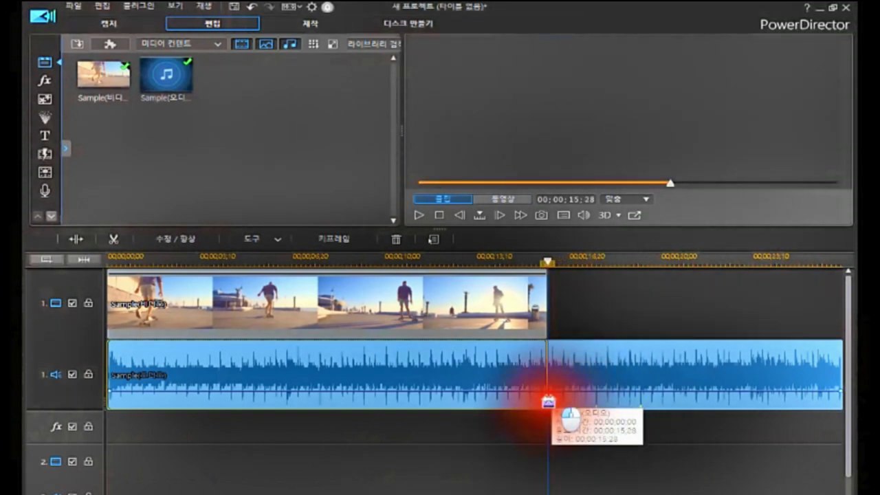
{"action": "left_click_drag", "start_coordinate": [547, 401], "coordinate": [547, 402]}
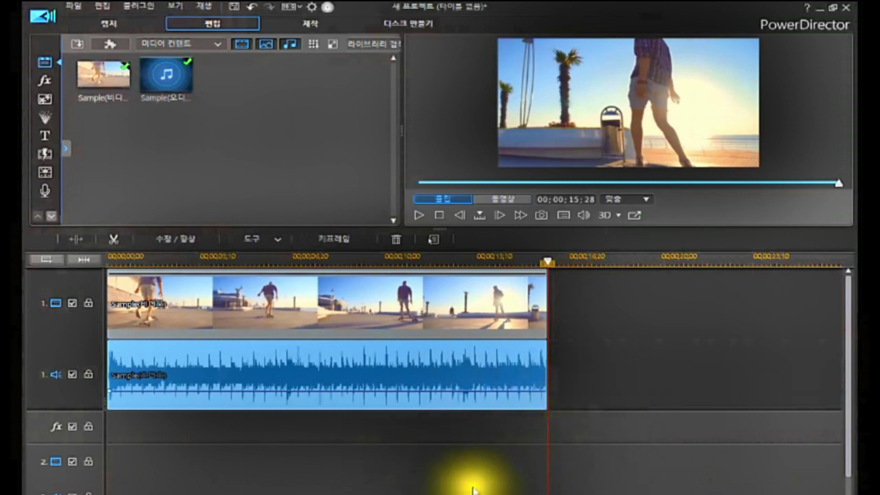
Link the video part with the trimmed Sample(오디오) clip using an area selection around both, and undo the link.
{"action": "mouse_move", "coordinate": [270, 300]}
{"action": "left_mouse_down"}
{"action": "mouse_move", "coordinate": [291, 309]}
{"action": "mouse_move", "coordinate": [399, 298]}
{"action": "mouse_move", "coordinate": [276, 307]}
{"action": "left_mouse_up"}
{"action": "left_click_drag", "start_coordinate": [303, 371], "coordinate": [249, 366]}
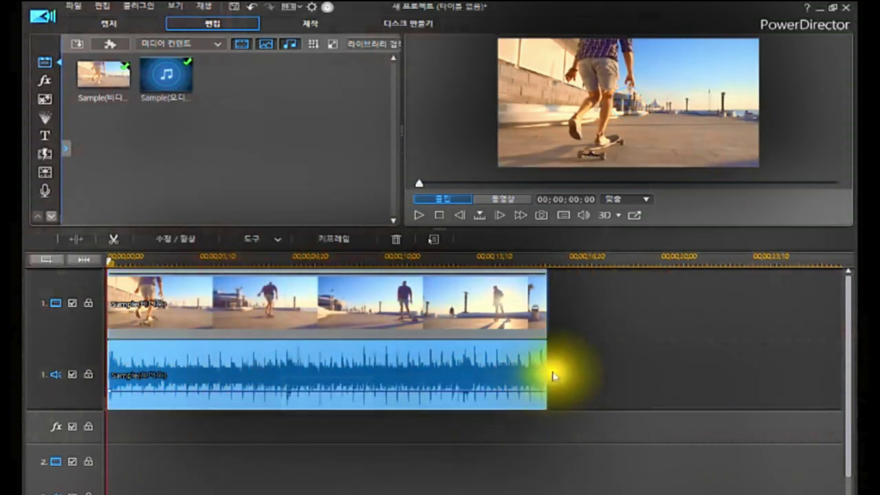
{"action": "left_click_drag", "start_coordinate": [576, 296], "coordinate": [297, 375]}
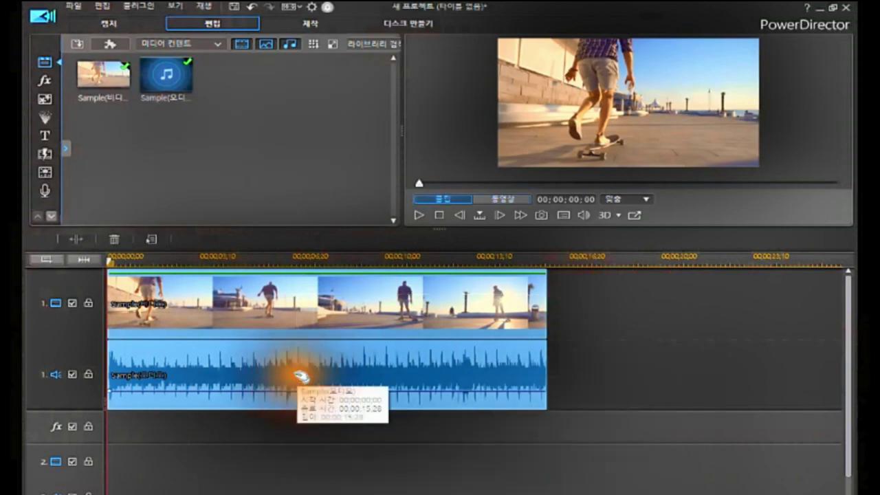
{"action": "right_click", "coordinate": [318, 316]}
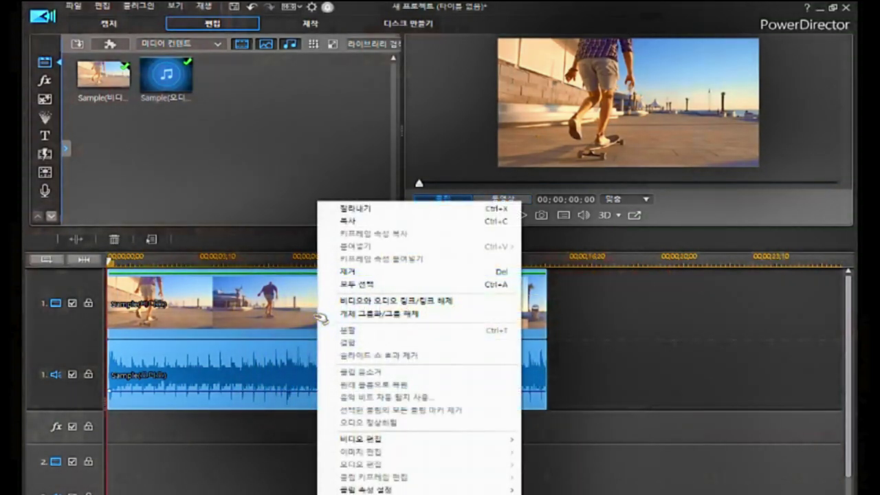
{"action": "left_click", "coordinate": [382, 300]}
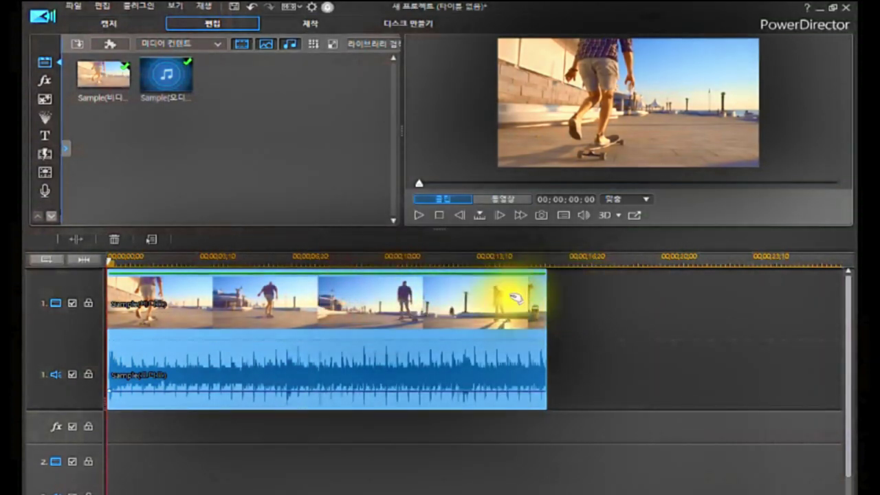
{"action": "left_click", "coordinate": [481, 311]}
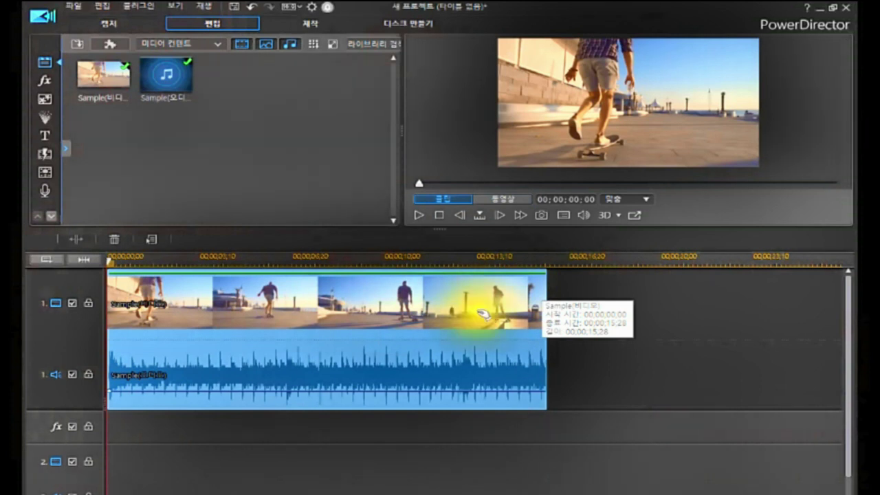
{"action": "left_click", "coordinate": [551, 313]}
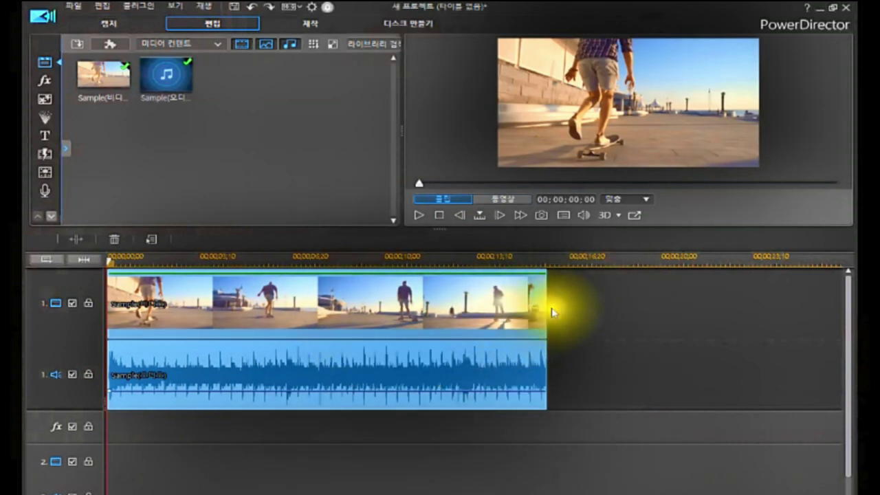
Select the video part and add the Sample(오디오) clip to the selection, and link the two together.
{"action": "left_click", "coordinate": [352, 311]}
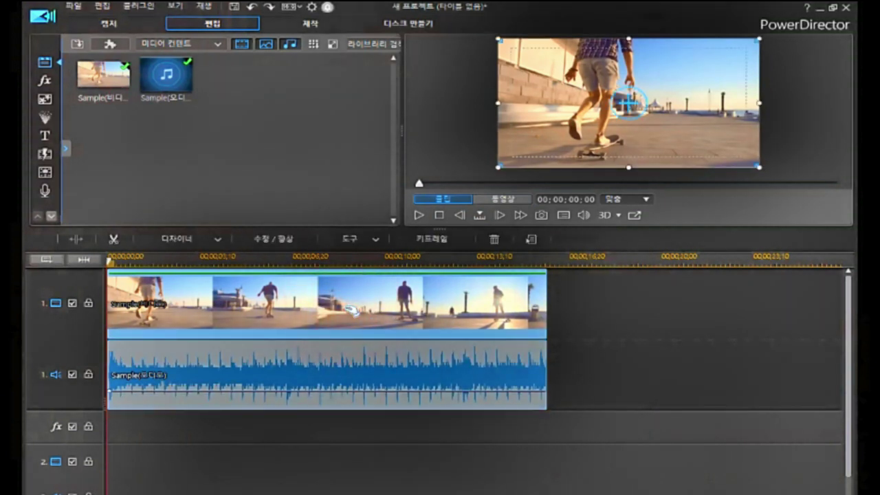
{"action": "left_click", "coordinate": [361, 370]}
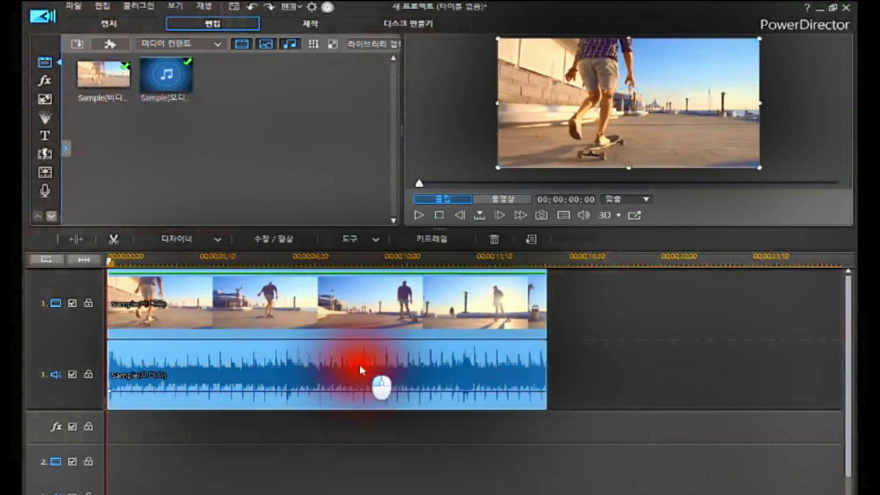
{"action": "right_click", "coordinate": [354, 317]}
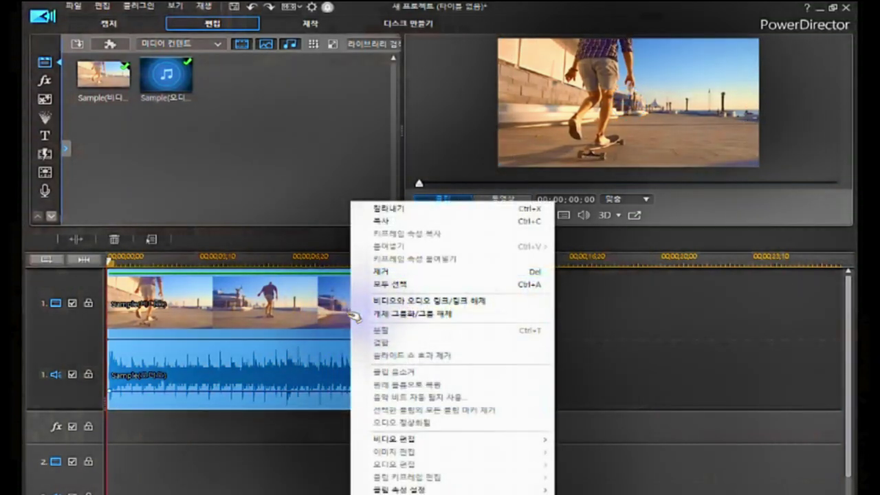
{"action": "left_click", "coordinate": [405, 302]}
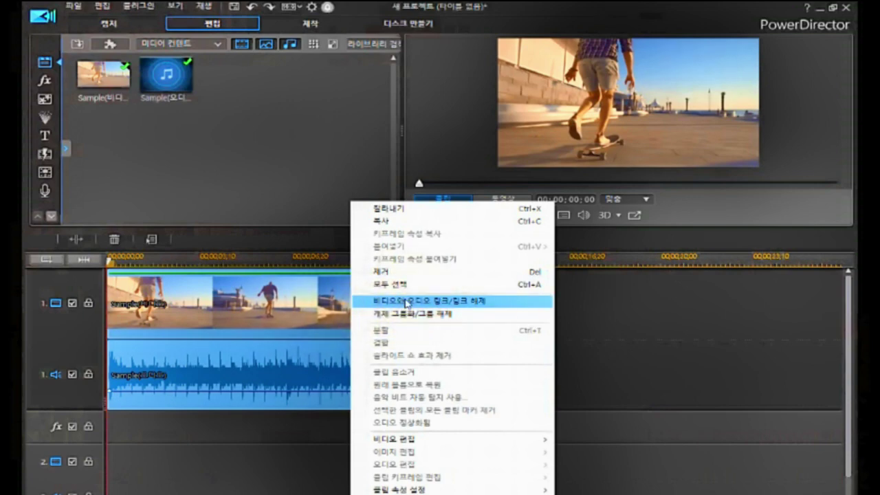
Link the selected video part and Sample(오디오) clip on track 1, and undo the link.
{"action": "left_click", "coordinate": [407, 303]}
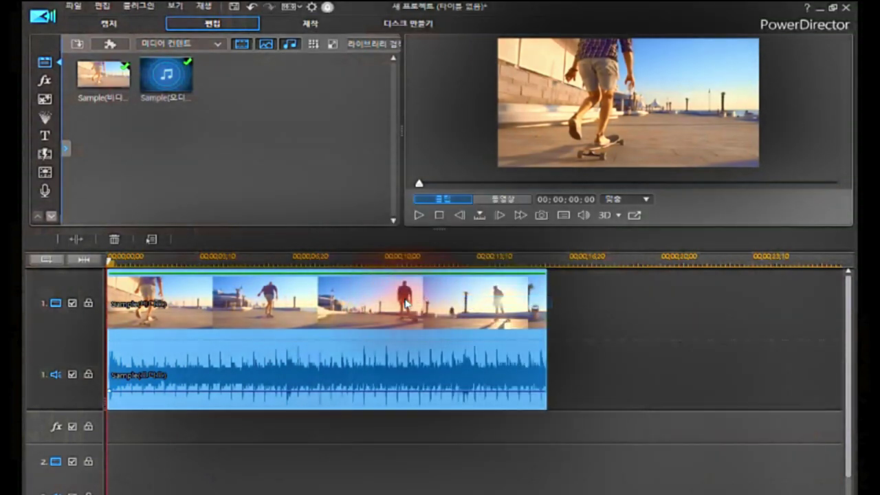
{"action": "left_click", "coordinate": [560, 331]}
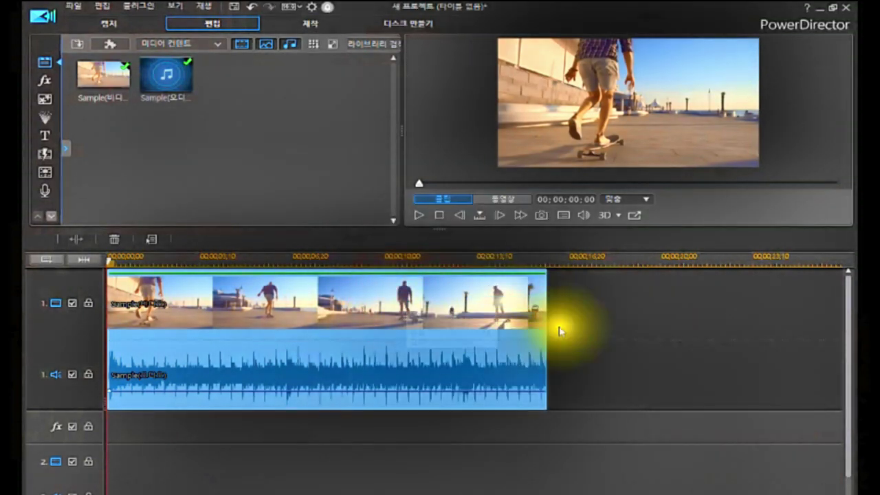
{"action": "left_click", "coordinate": [586, 294]}
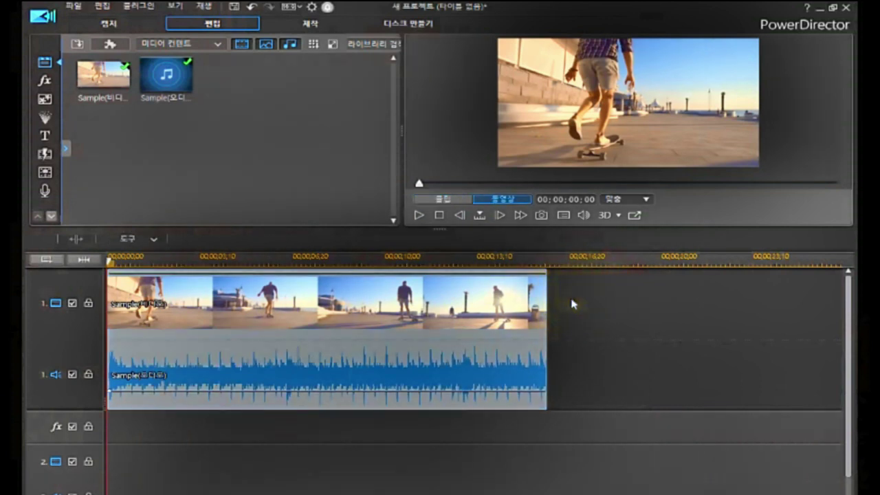
{"action": "left_click", "coordinate": [577, 313]}
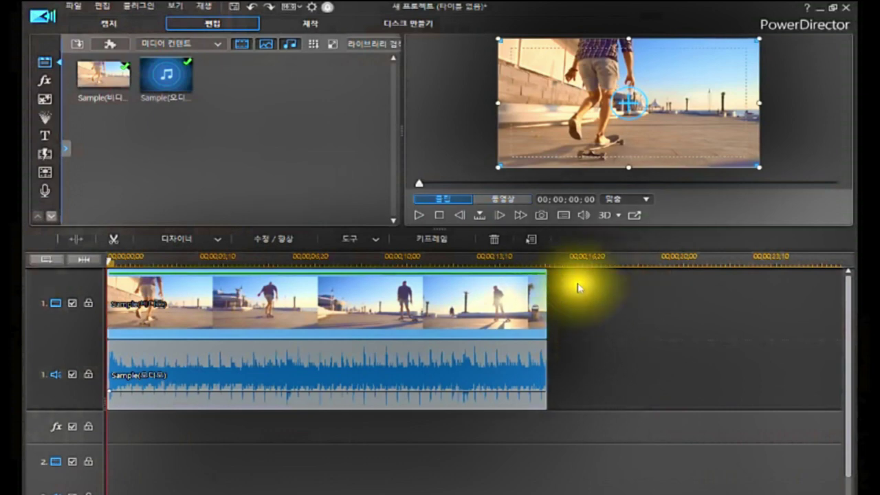
Area-select the video part and the Sample(오디오) clip, link them, and check that they select together.
{"action": "left_click_drag", "start_coordinate": [587, 284], "coordinate": [282, 371]}
{"action": "right_click", "coordinate": [334, 308]}
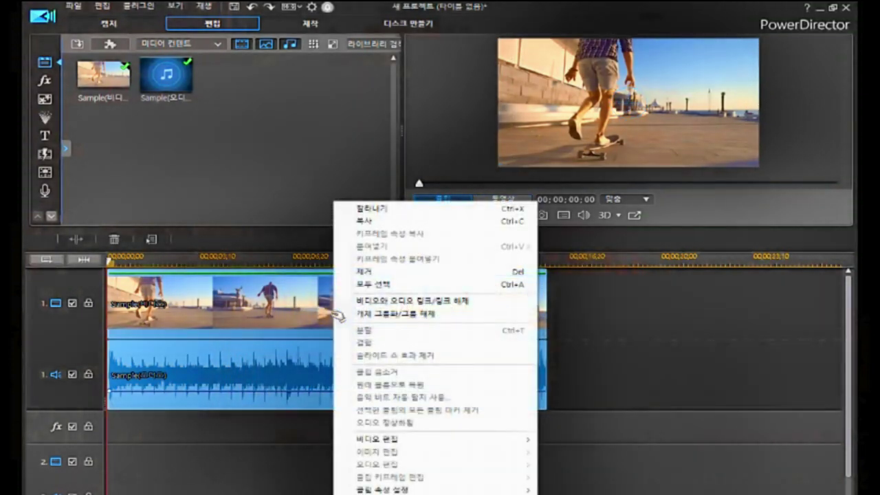
{"action": "left_click", "coordinate": [389, 301]}
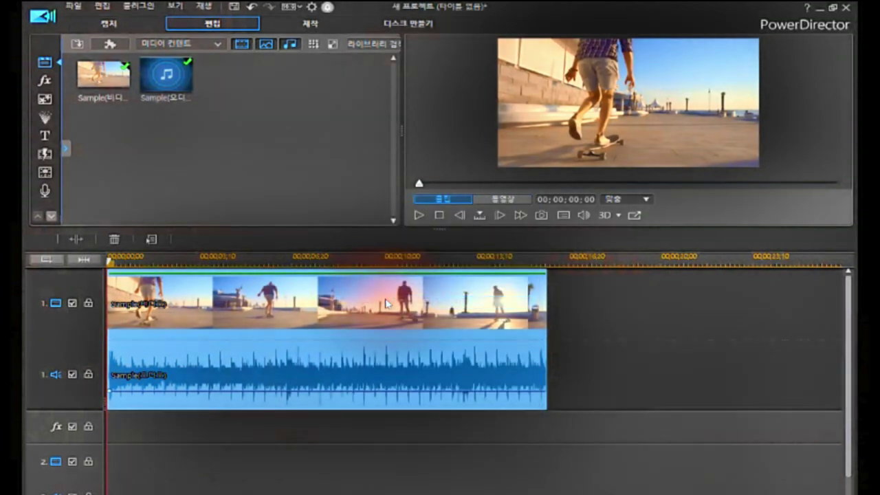
{"action": "left_click", "coordinate": [306, 359]}
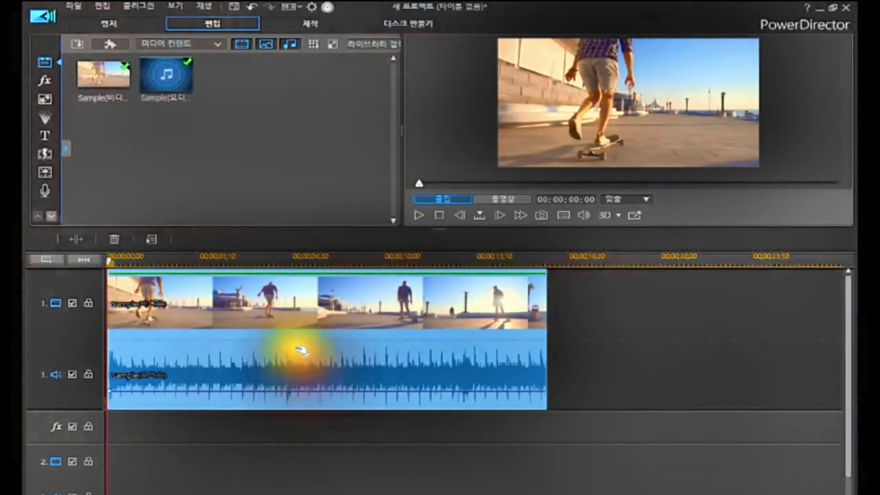
{"action": "left_click", "coordinate": [275, 305]}
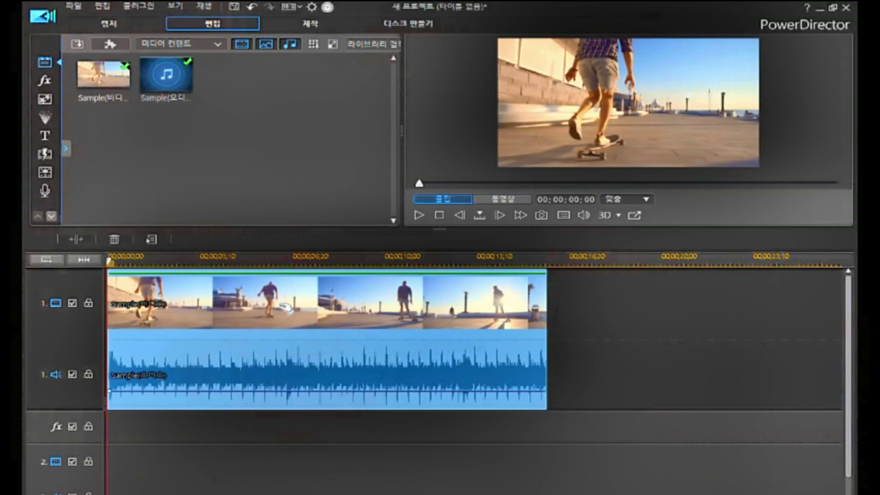
{"action": "left_click_drag", "start_coordinate": [283, 308], "coordinate": [260, 340]}
{"action": "left_click_drag", "start_coordinate": [316, 362], "coordinate": [297, 376]}
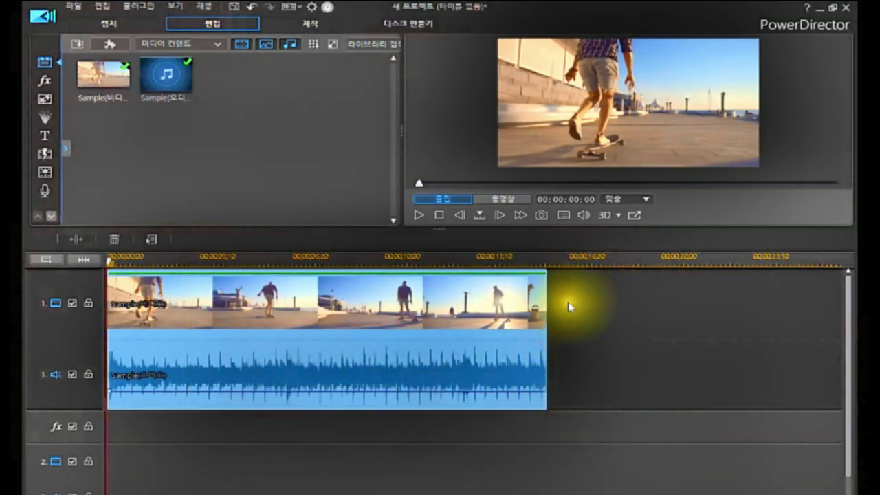
Area-select the linked video and Sample(오디오) clip, and unlink the audio from the video.
{"action": "left_click_drag", "start_coordinate": [544, 364], "coordinate": [384, 386]}
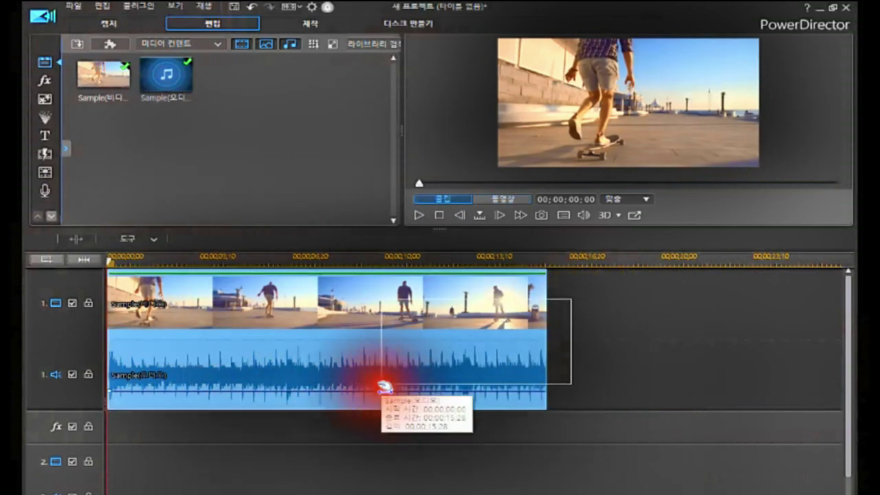
{"action": "right_click", "coordinate": [380, 350]}
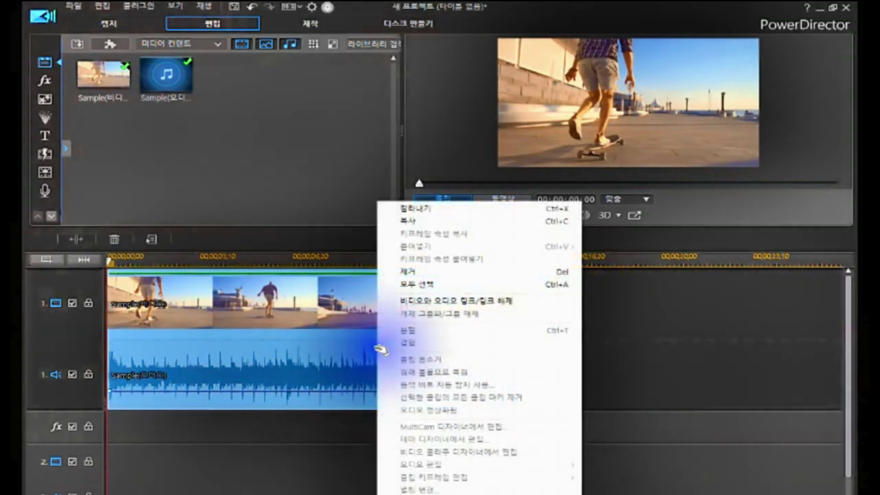
{"action": "left_click", "coordinate": [439, 301]}
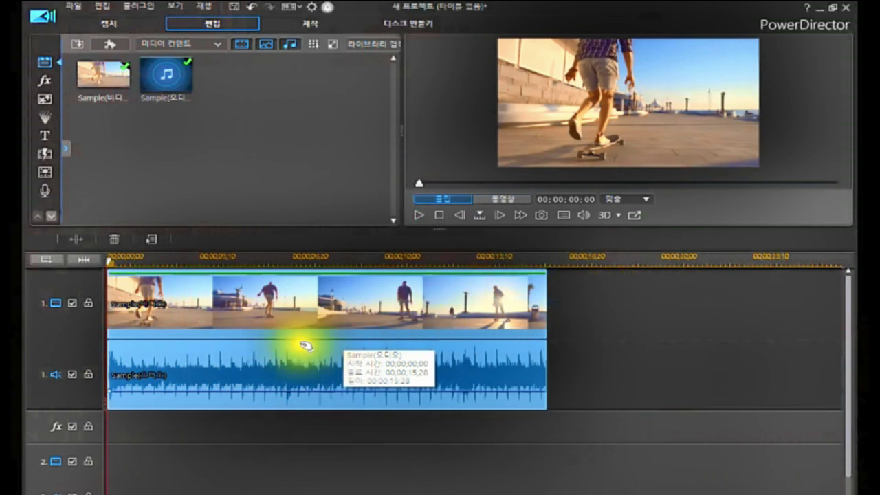